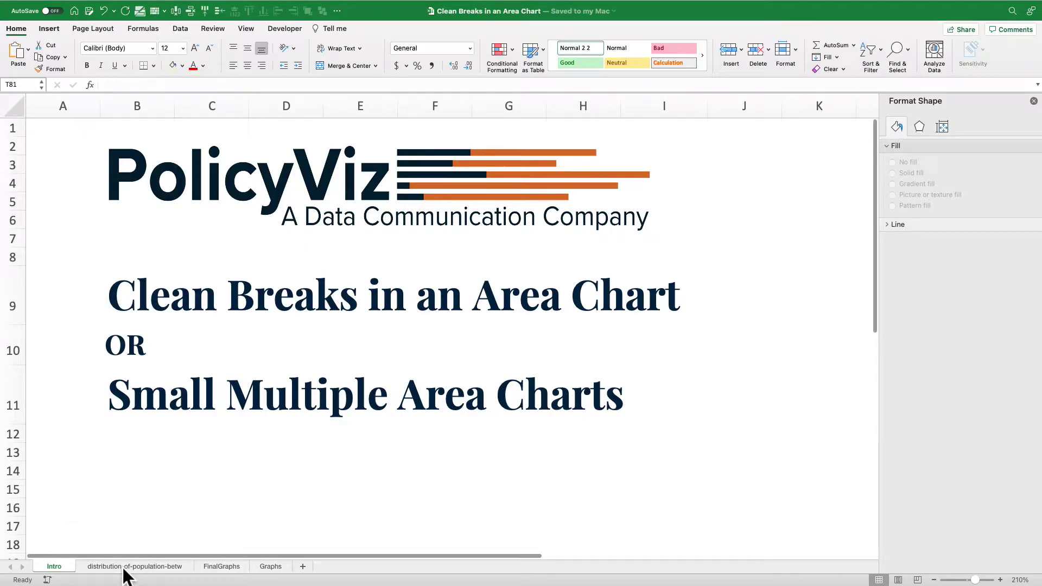
# - View the FinalGraphs sheet with the continuous and three-panel stacked area charts
pyautogui.click(214, 567)
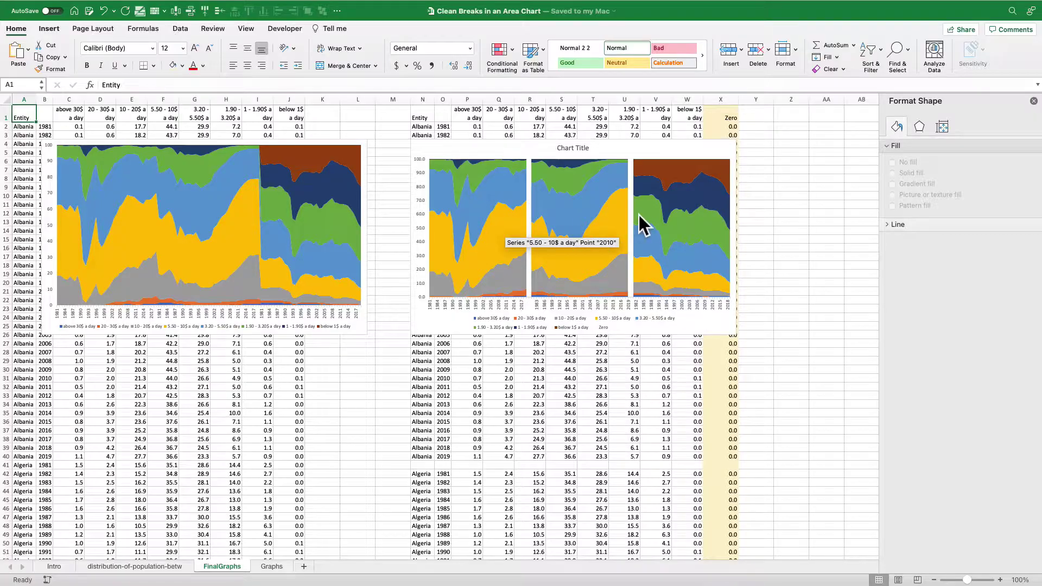
# - On the population distribution sheet, inspect the L3 SUM total and the T3 share formula
pyautogui.click(158, 568)
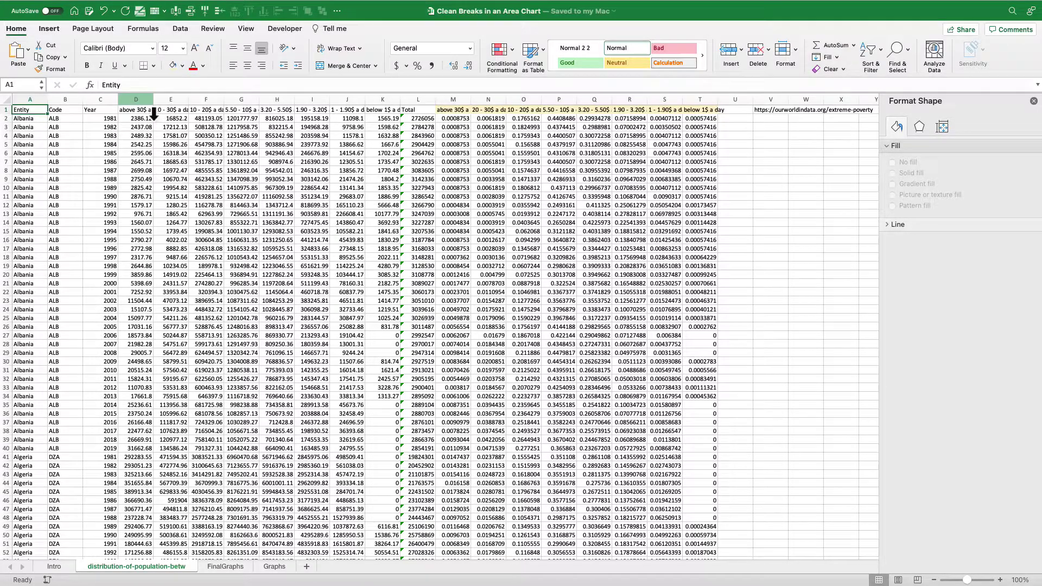
pyautogui.moveTo(155, 114); pyautogui.dragTo(399, 103)
pyautogui.click(418, 129)
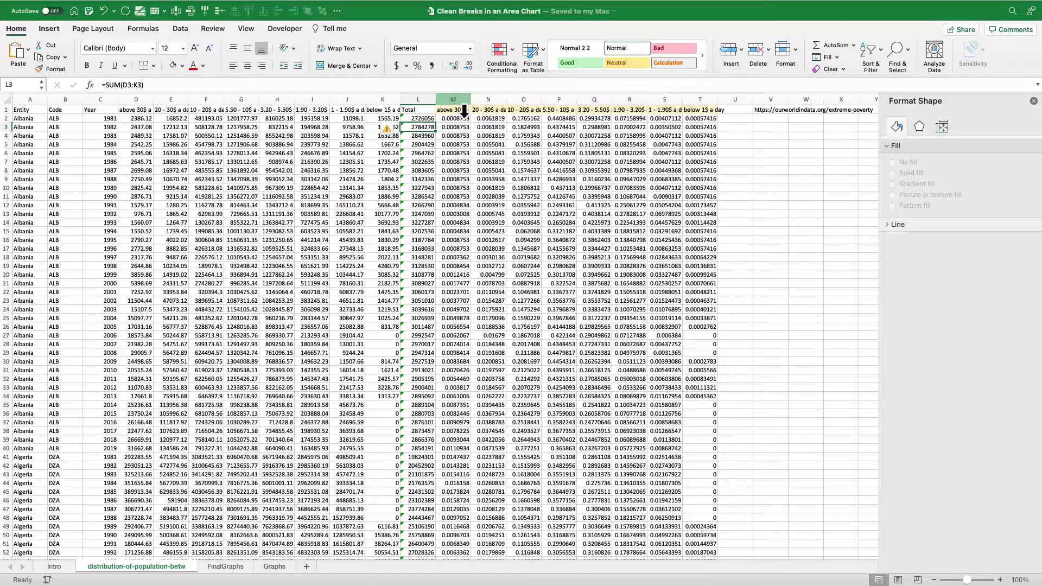
pyautogui.moveTo(465, 111); pyautogui.dragTo(740, 47)
pyautogui.click(735, 99)
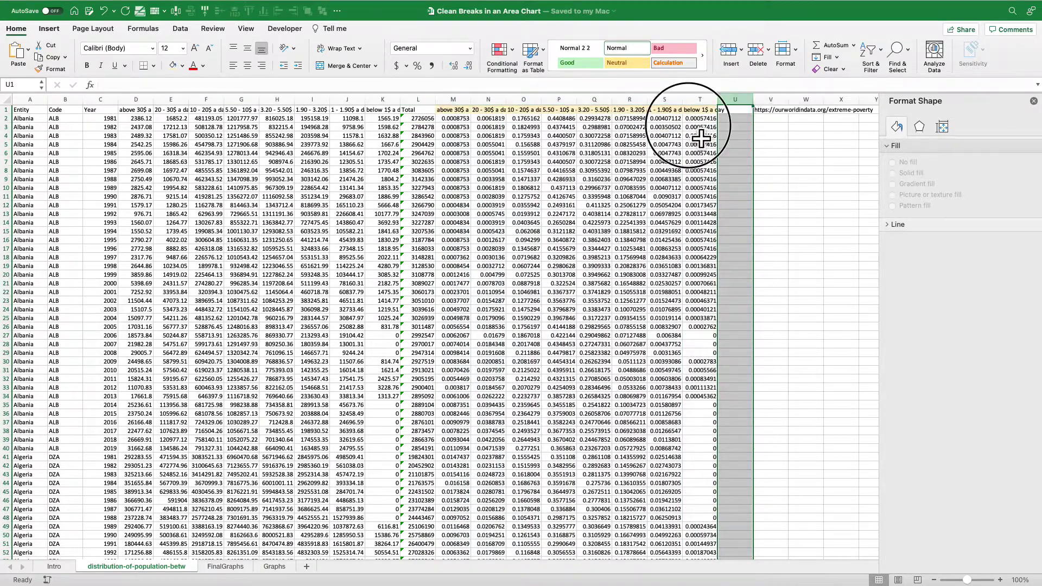
pyautogui.click(699, 128)
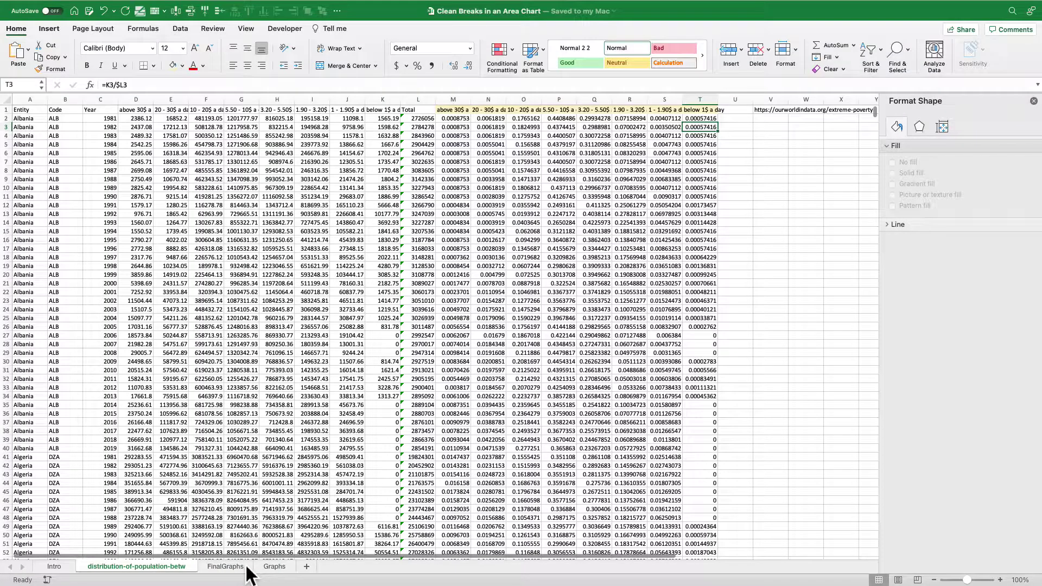
# - Return to FinalGraphs and scroll through the share tables, including the Zero column
pyautogui.click(225, 567)
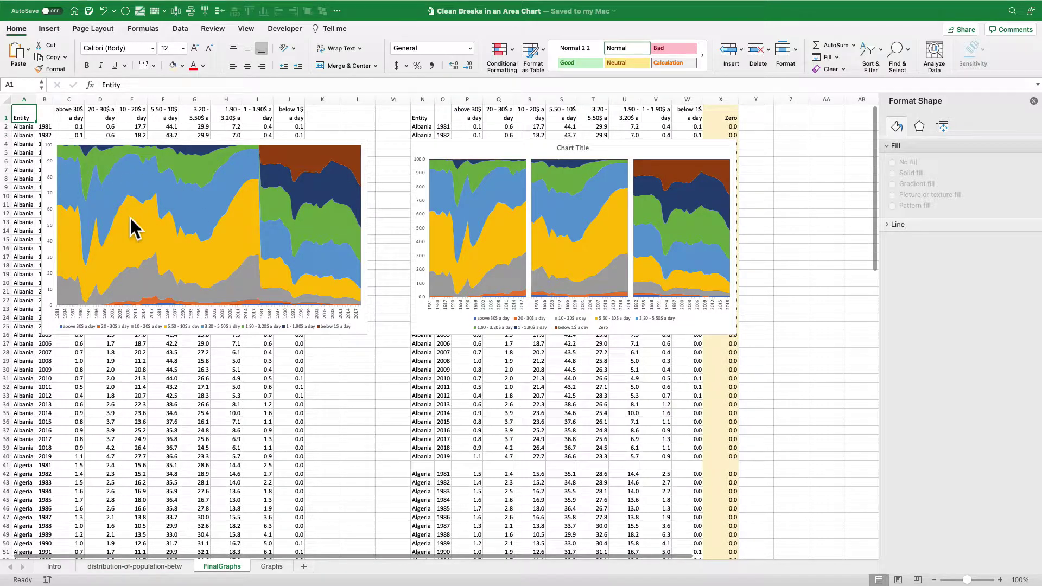
pyautogui.scroll(-2, 119, 353)
pyautogui.scroll(-20, 119, 353)
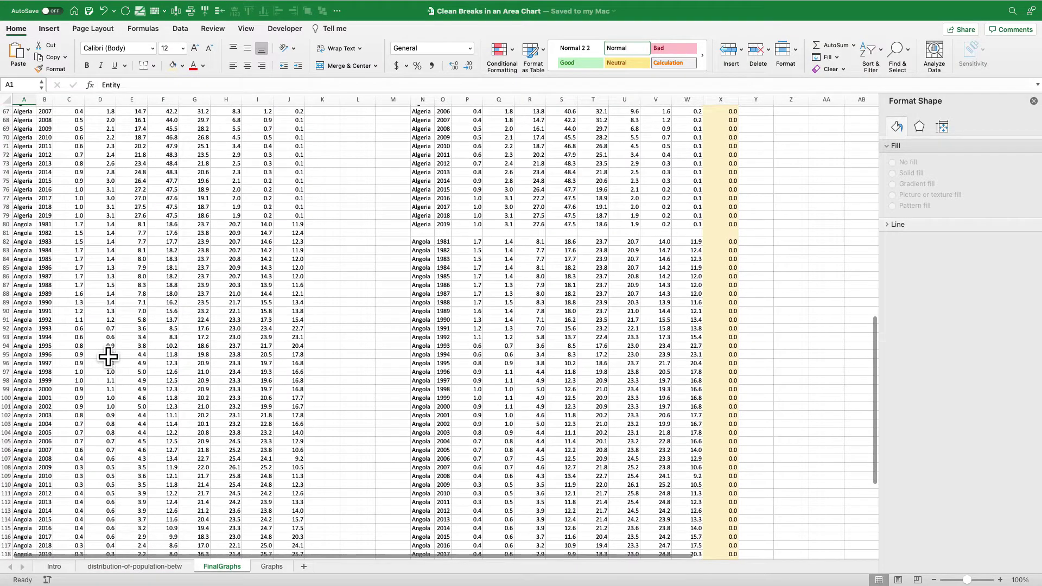
pyautogui.scroll(20, 104, 358)
pyautogui.scroll(-15, 104, 357)
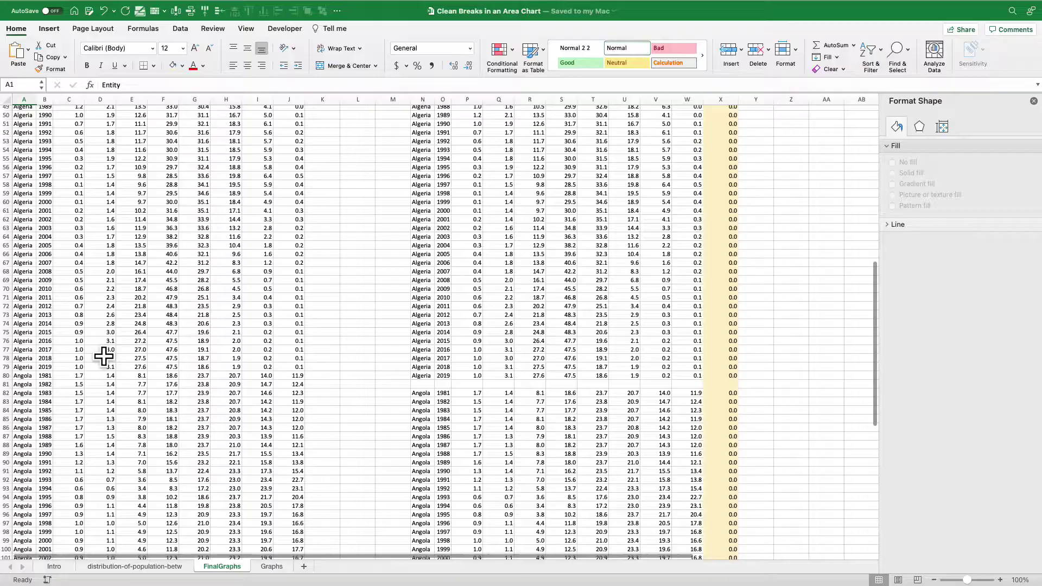
pyautogui.scroll(-10, 103, 356)
pyautogui.scroll(20, 104, 354)
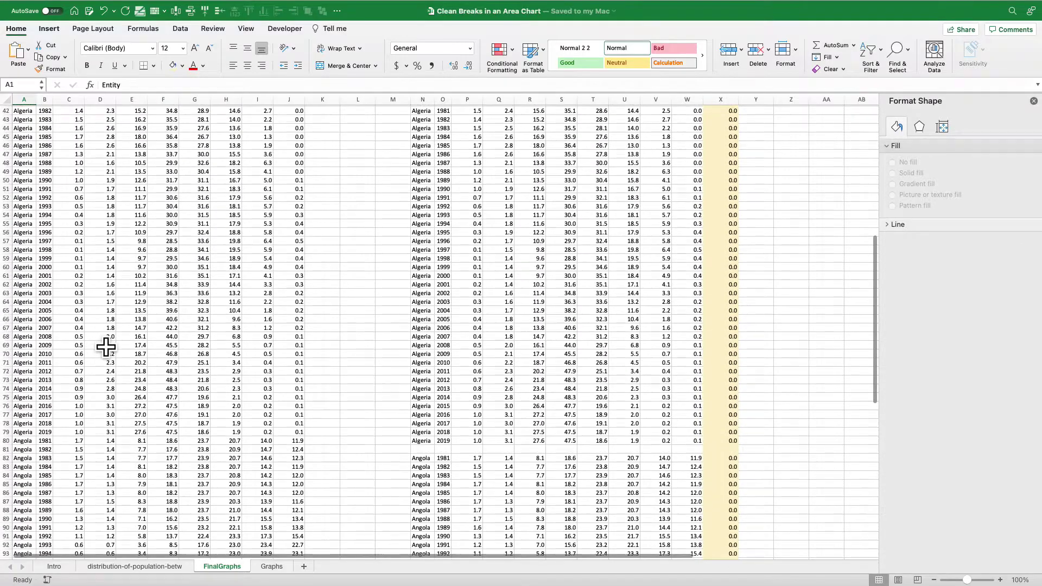
# - On the Graphs sheet, insert a stacked area chart from the B1:J118 table
pyautogui.click(272, 567)
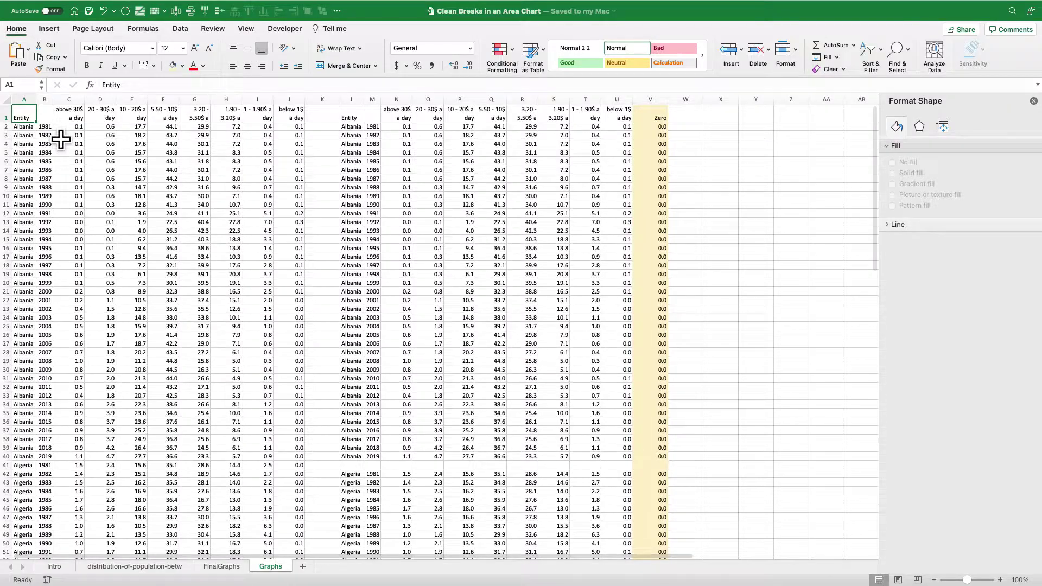
pyautogui.click(49, 117)
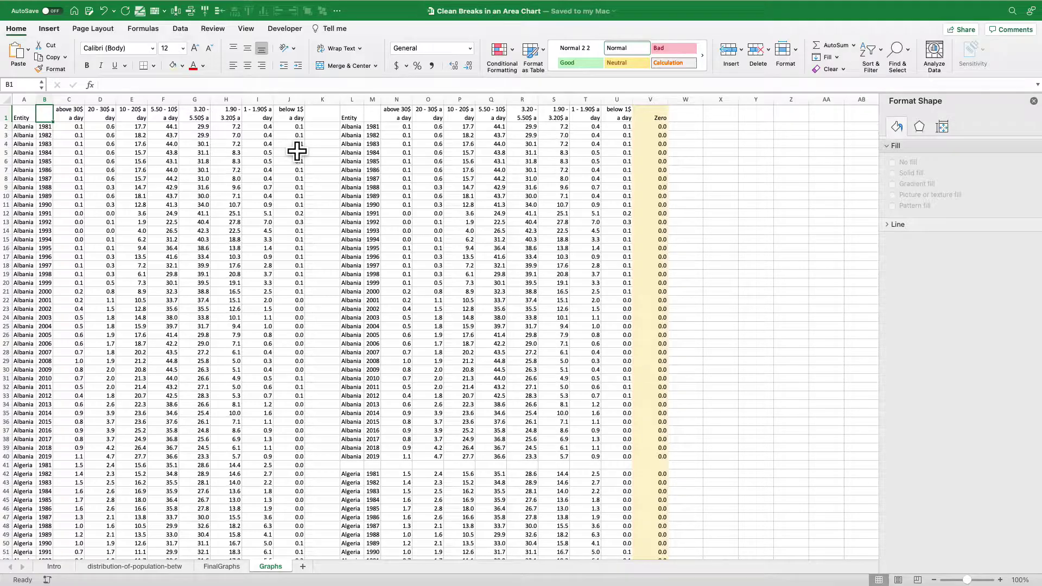
pyautogui.hotkey('ctrl', 'shift', 'Right')
pyautogui.hotkey('ctrl', 'shift', 'Right')
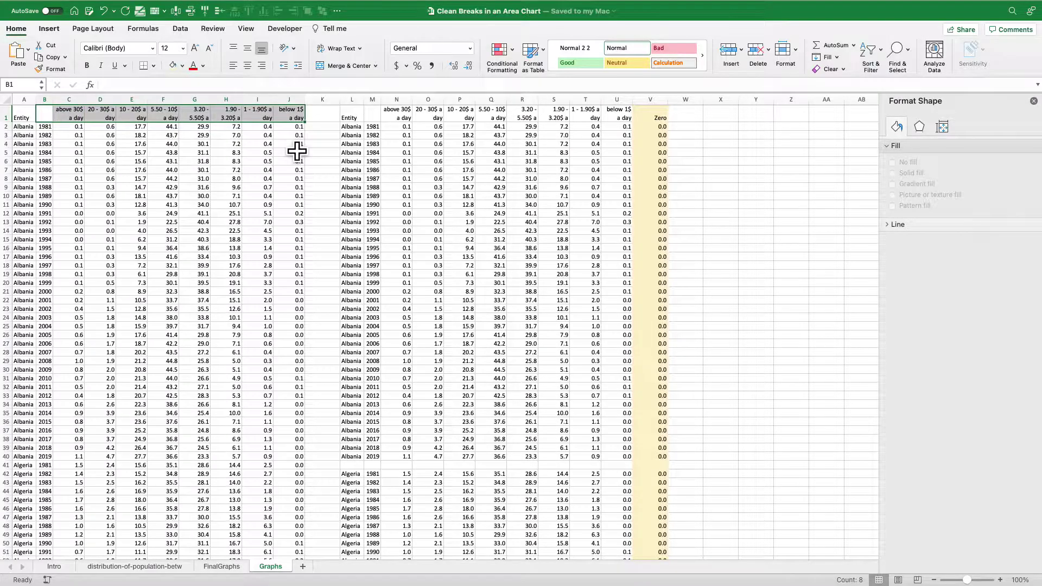
pyautogui.hotkey('shift', 'Down')
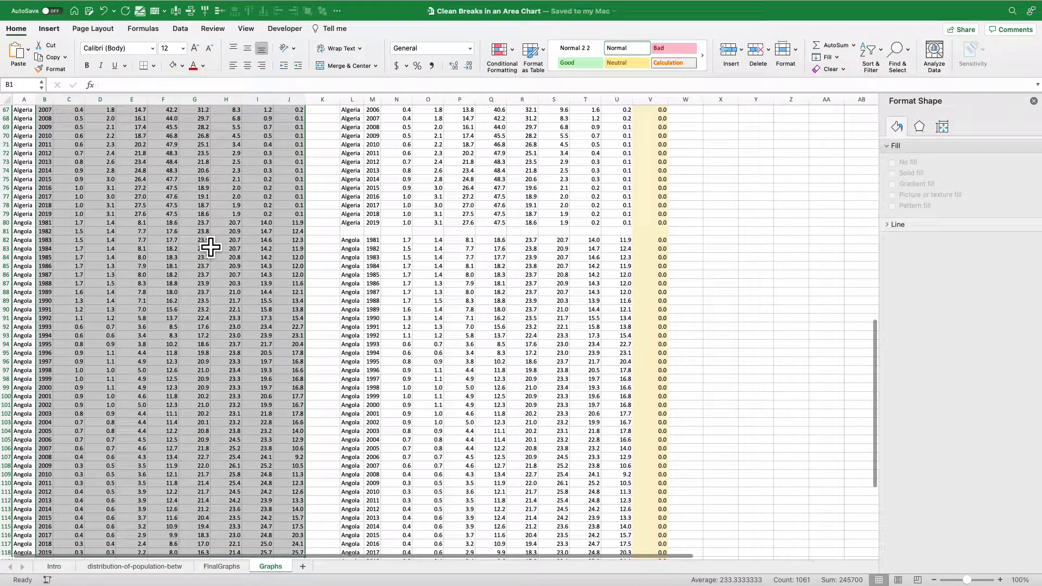
pyautogui.click(56, 30)
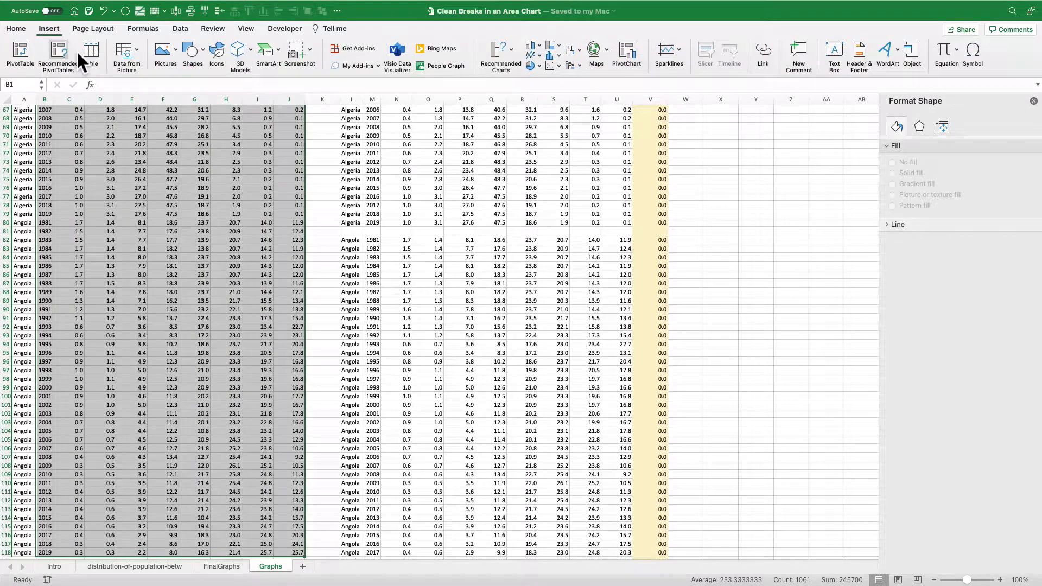
pyautogui.click(539, 57)
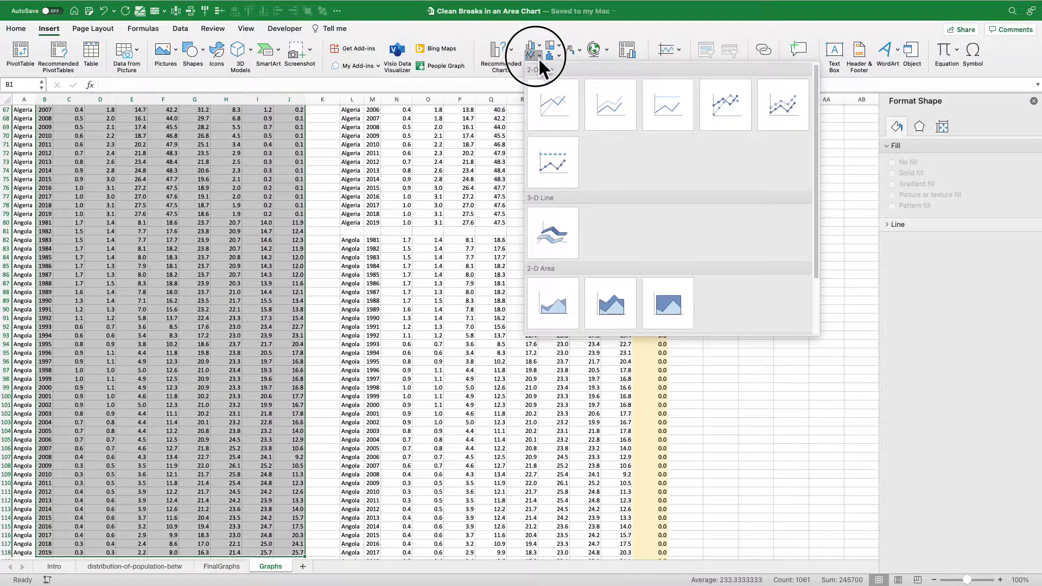
pyautogui.click(610, 302)
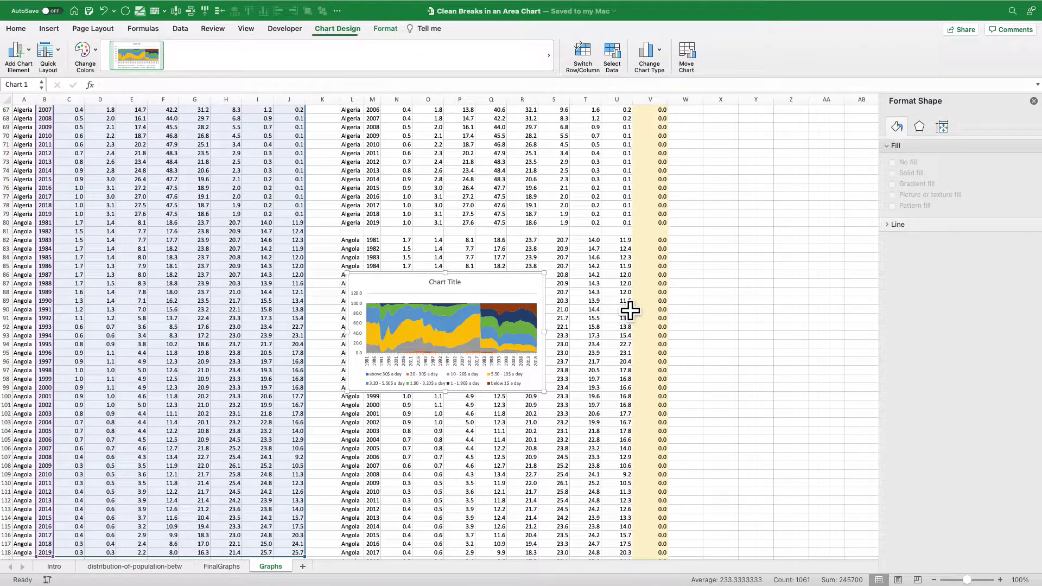
# - Set the chart height to 5 inches and position it over columns A–J
pyautogui.click(392, 28)
pyautogui.doubleClick(950, 50)
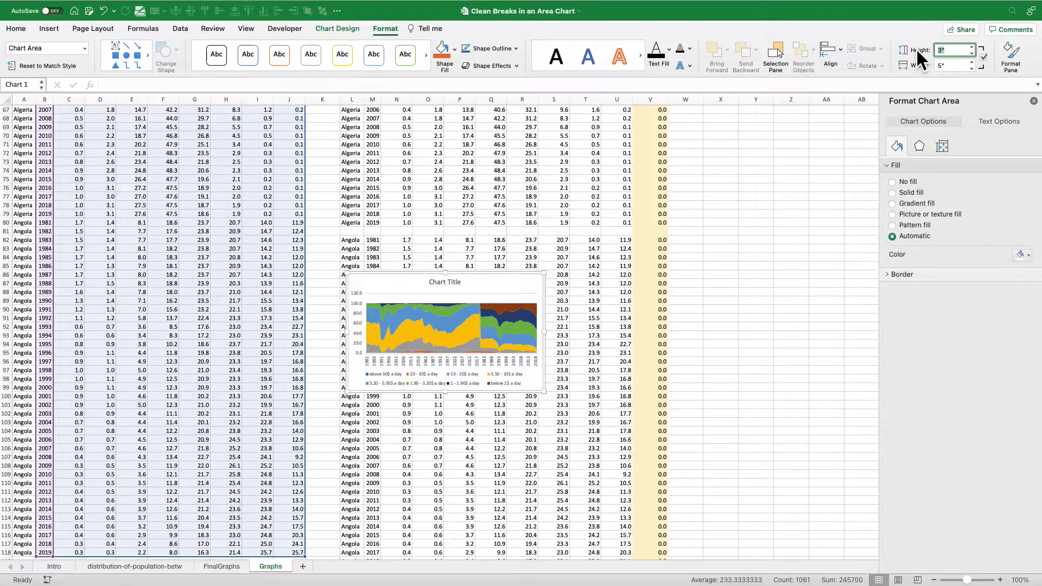
pyautogui.write('5')
pyautogui.press('Return')
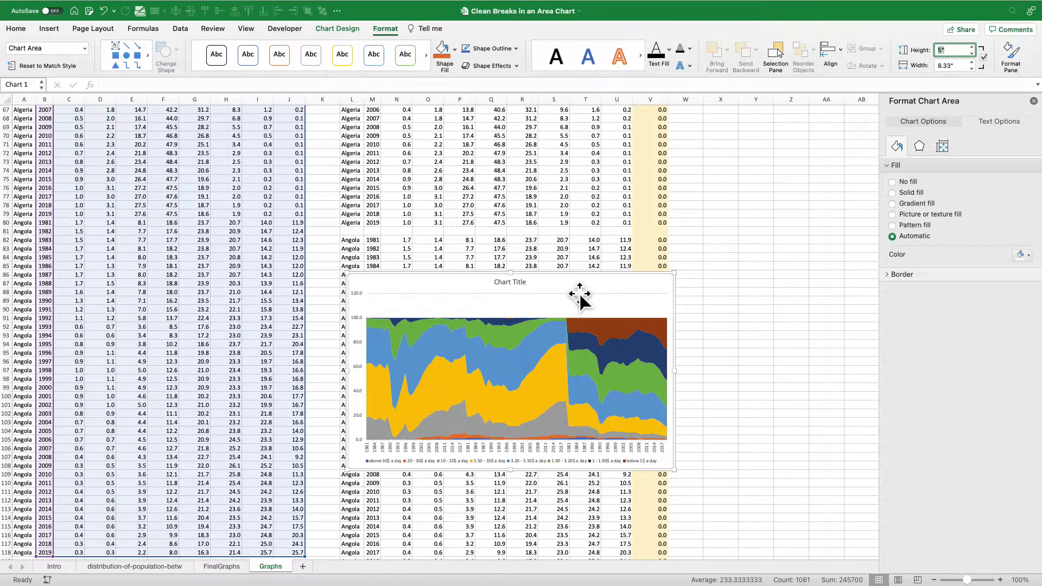
pyautogui.moveTo(553, 281); pyautogui.dragTo(217, 141)
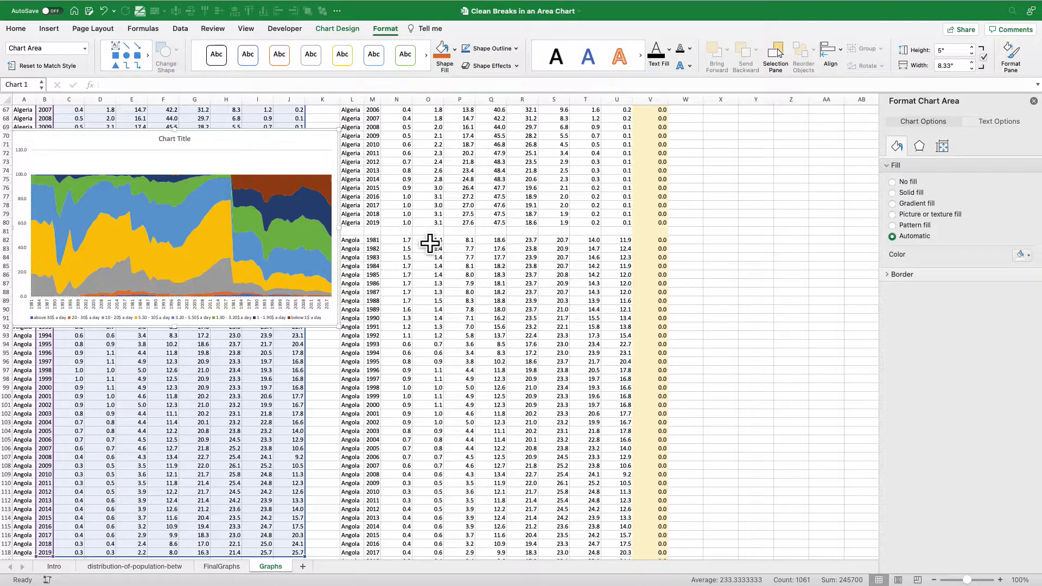
pyautogui.moveTo(338, 129); pyautogui.dragTo(309, 147)
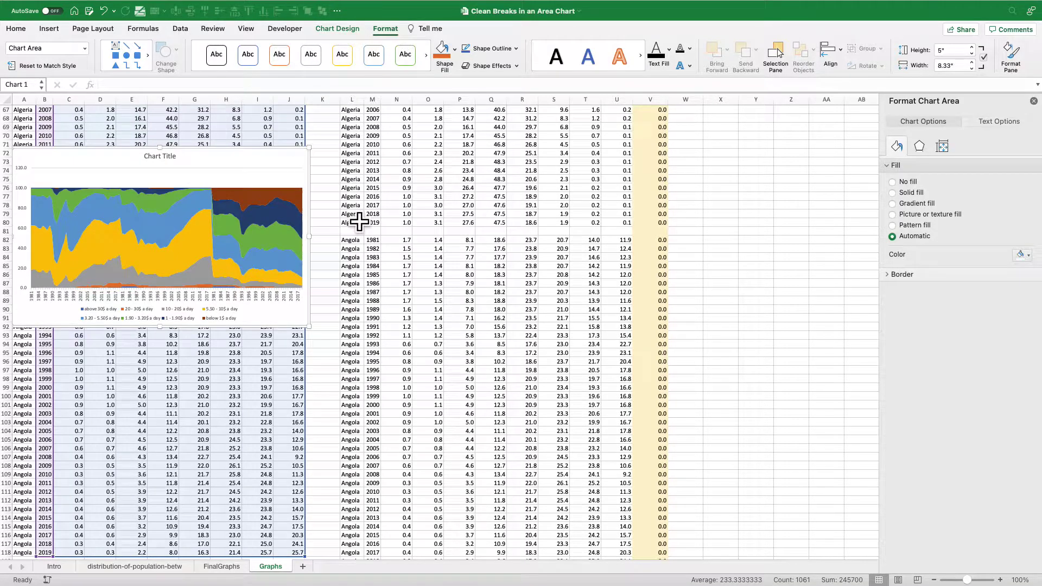
pyautogui.moveTo(351, 232); pyautogui.dragTo(679, 241)
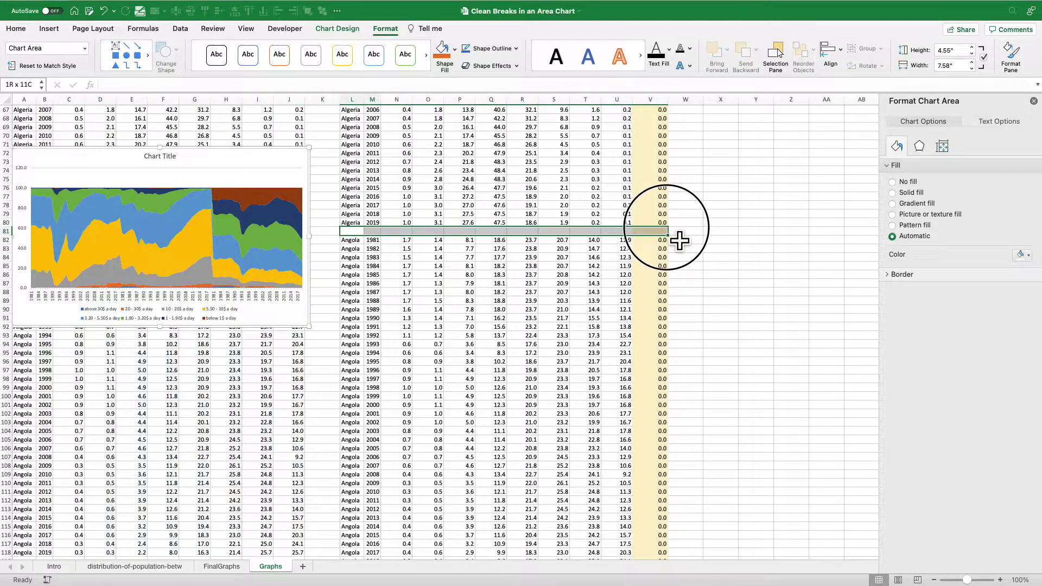
pyautogui.scroll(-10, 473, 337)
pyautogui.scroll(15, 420, 275)
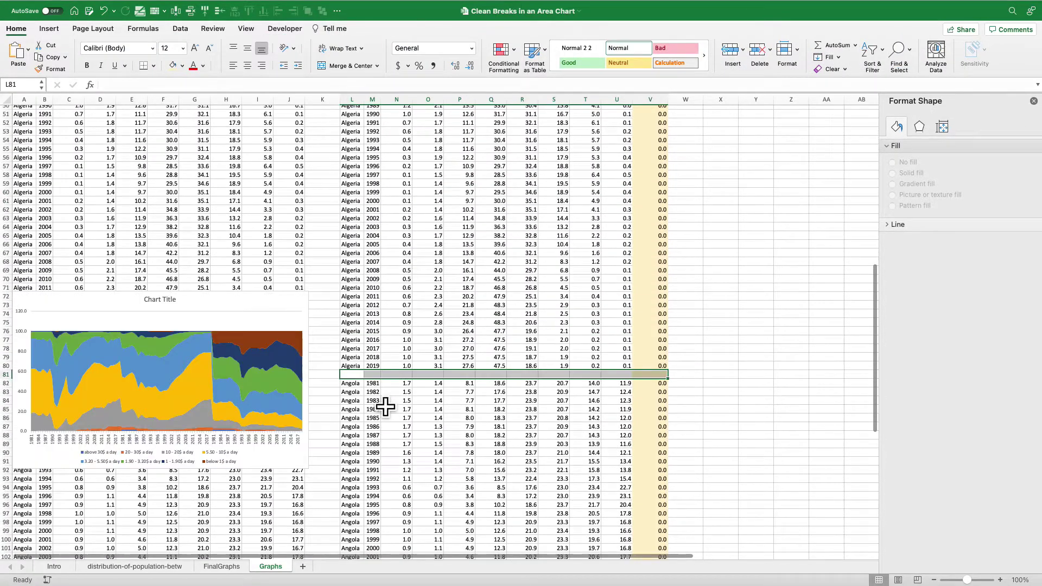
pyautogui.scroll(10, 385, 407)
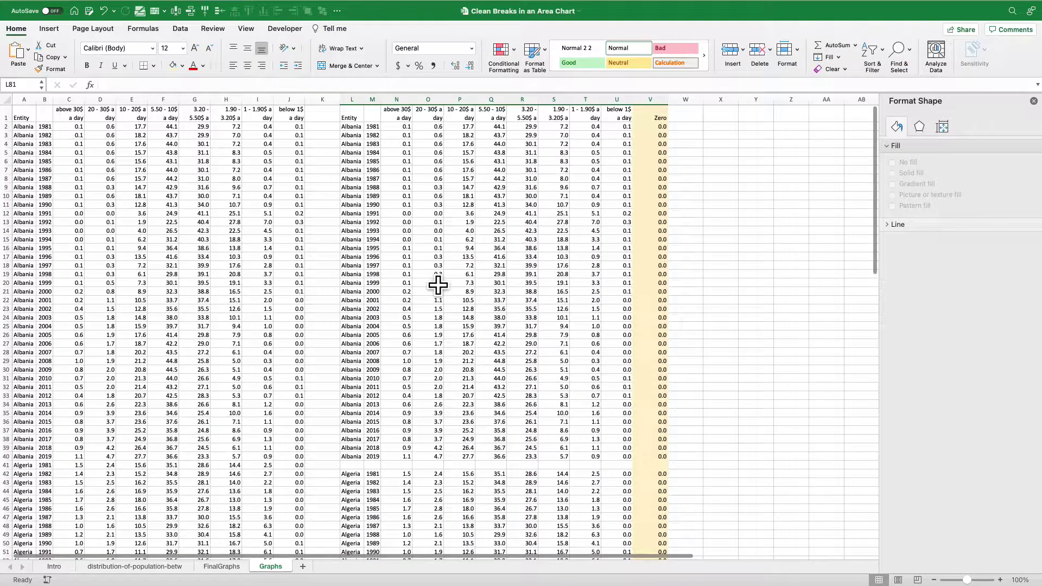
# - Insert a stacked area chart from M1:V120, with the Zero column included
pyautogui.click(374, 117)
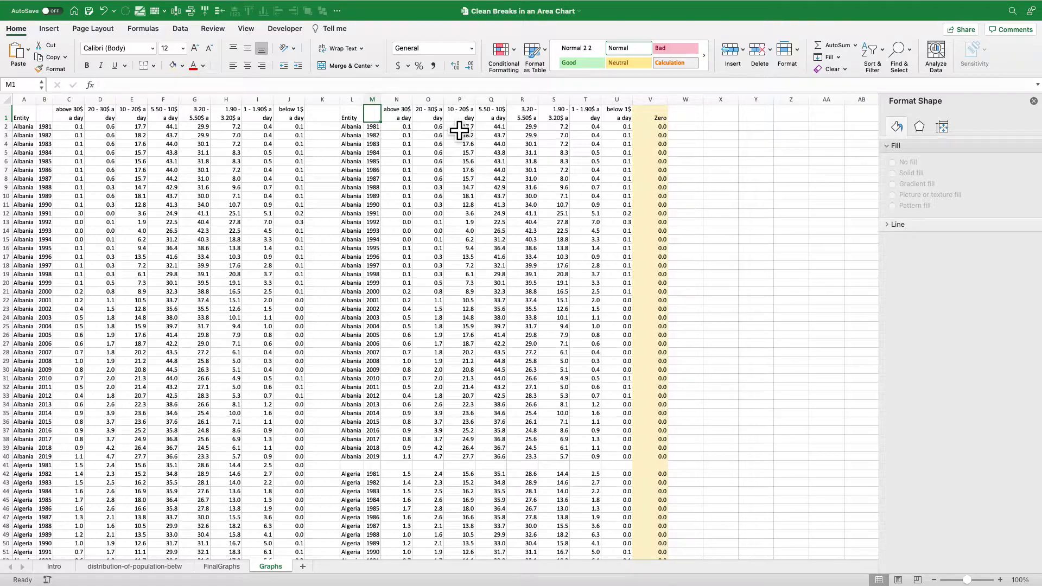
pyautogui.hotkey('ctrl', 'shift', 'Right')
pyautogui.hotkey('ctrl', 'shift', 'Right')
pyautogui.hscroll(10, 459, 131)
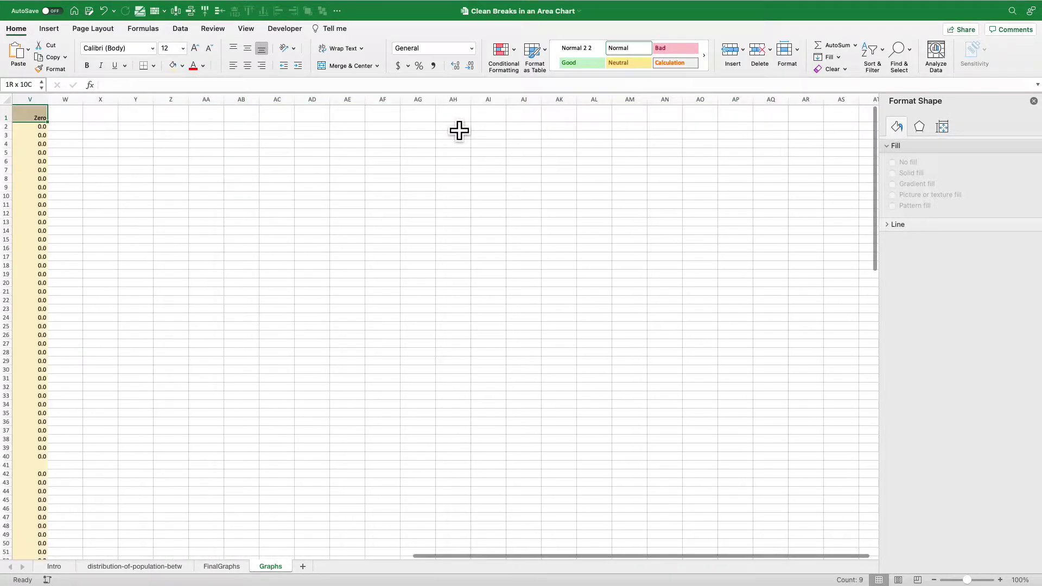
pyautogui.hotkey('ctrl', 'shift', 'Down')
pyautogui.hotkey('ctrl', 'shift', 'Down')
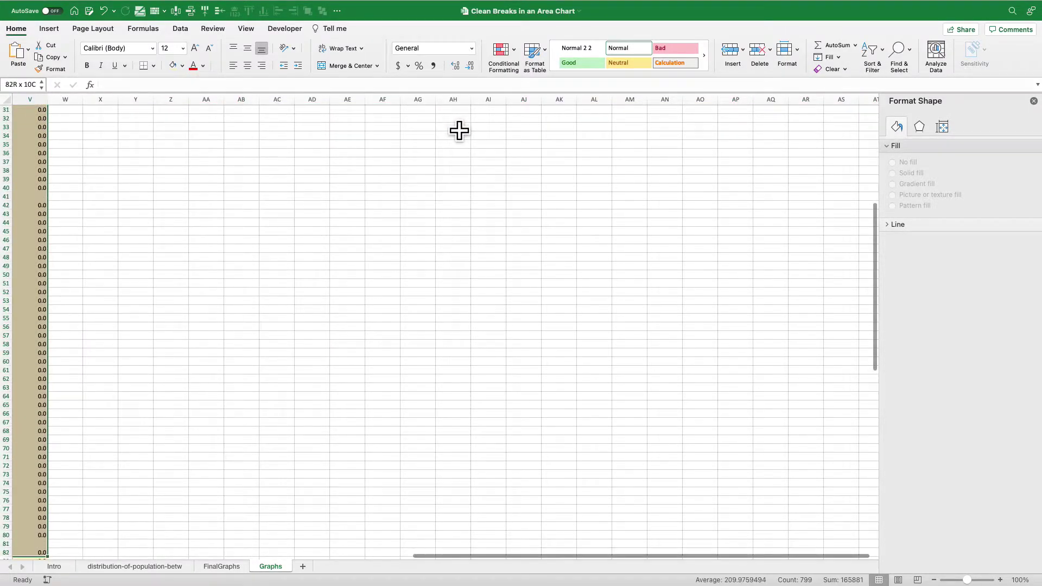
pyautogui.hotkey('ctrl', 'shift', 'Down')
pyautogui.moveTo(451, 554); pyautogui.dragTo(122, 553)
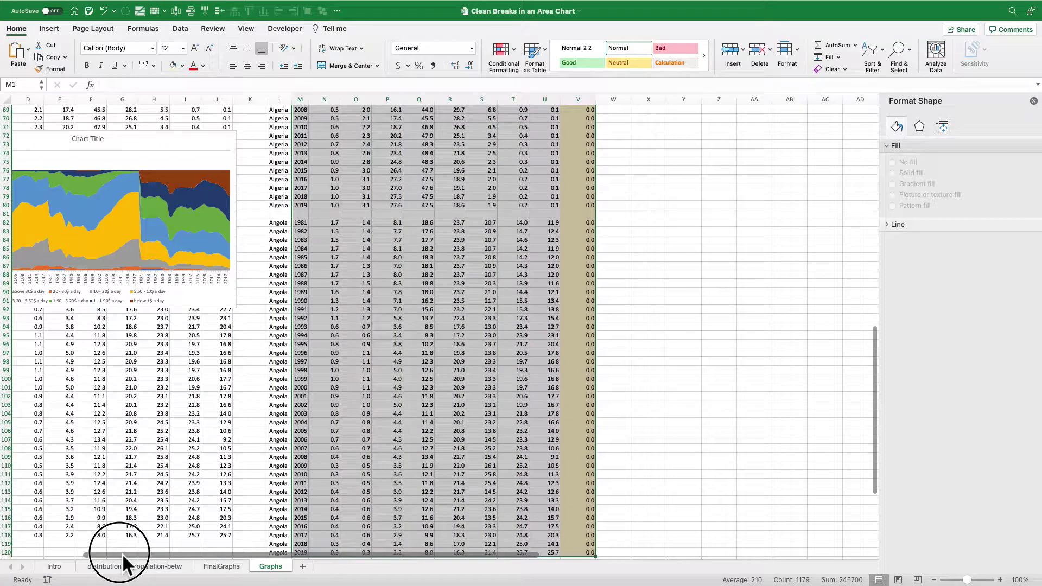
pyautogui.scroll(20, 597, 169)
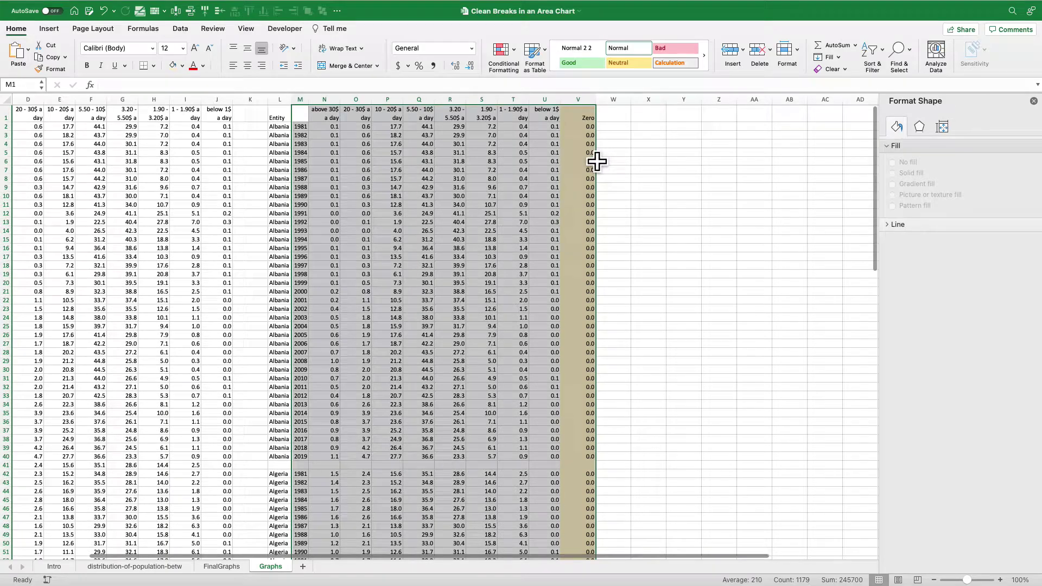
pyautogui.click(51, 28)
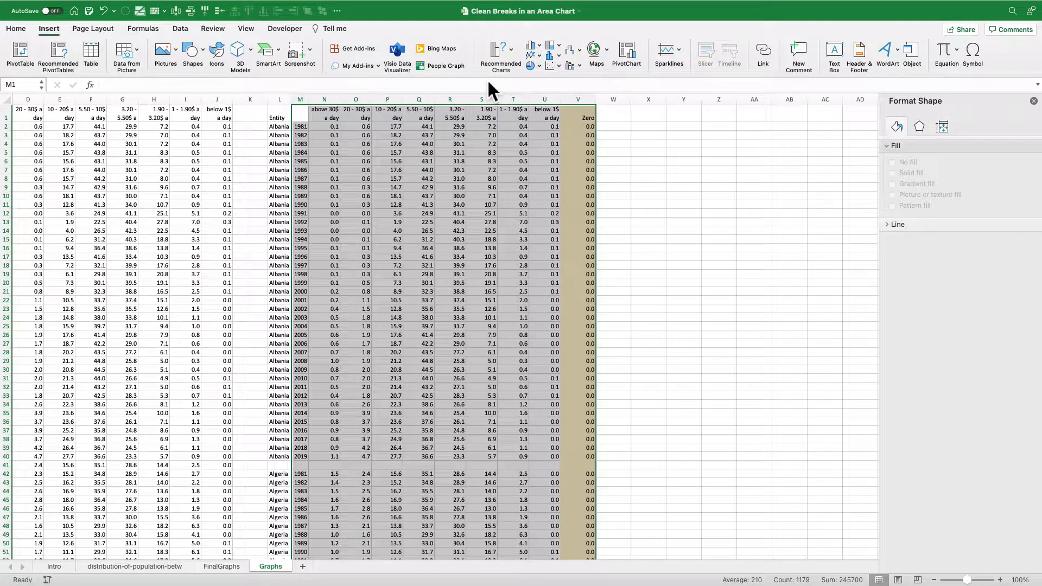
pyautogui.click(539, 57)
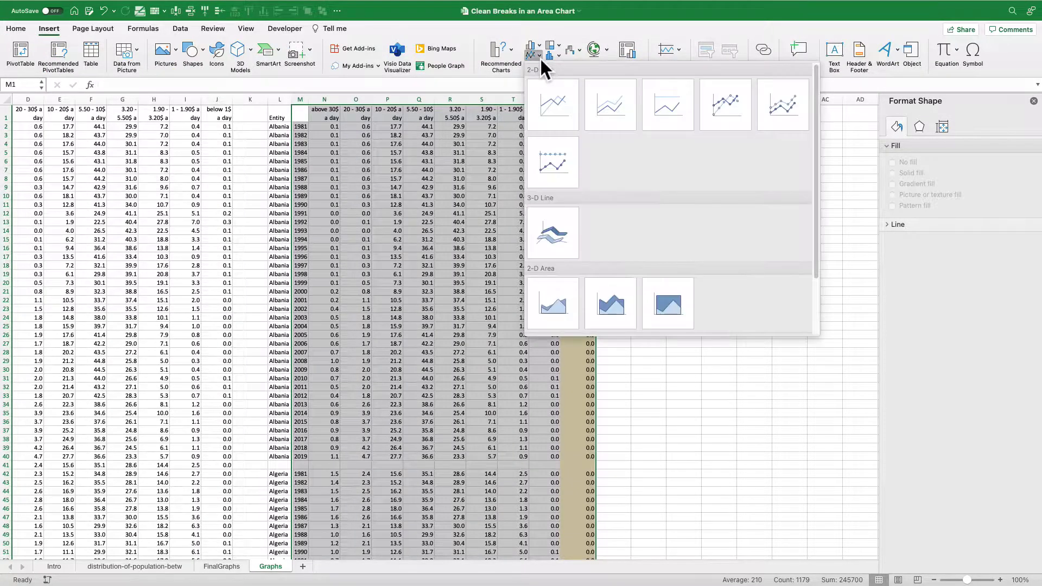
pyautogui.click(611, 303)
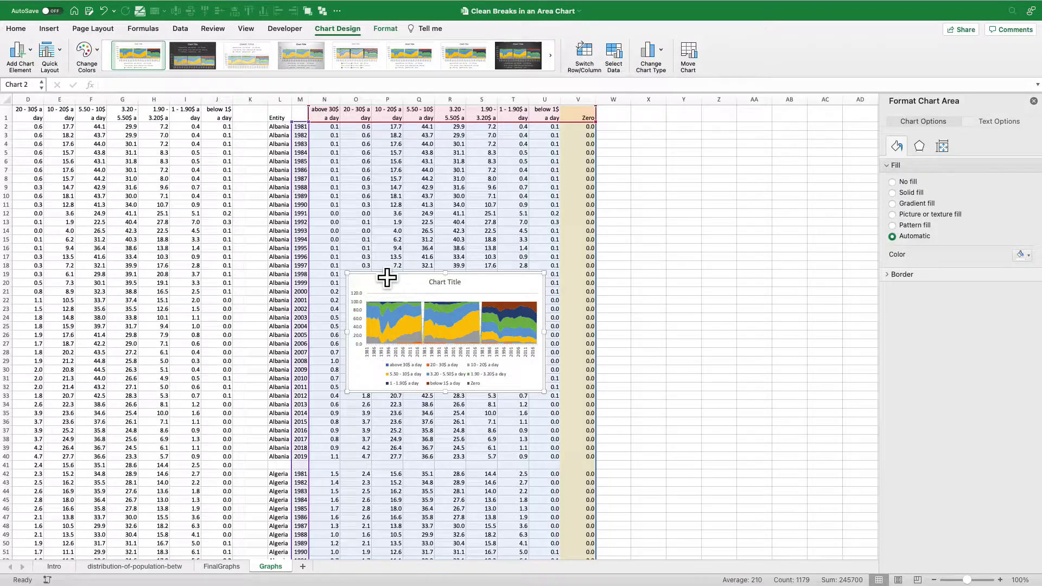
# - Set the second chart's height to 5 inches and move it near the top of the sheet
pyautogui.click(386, 28)
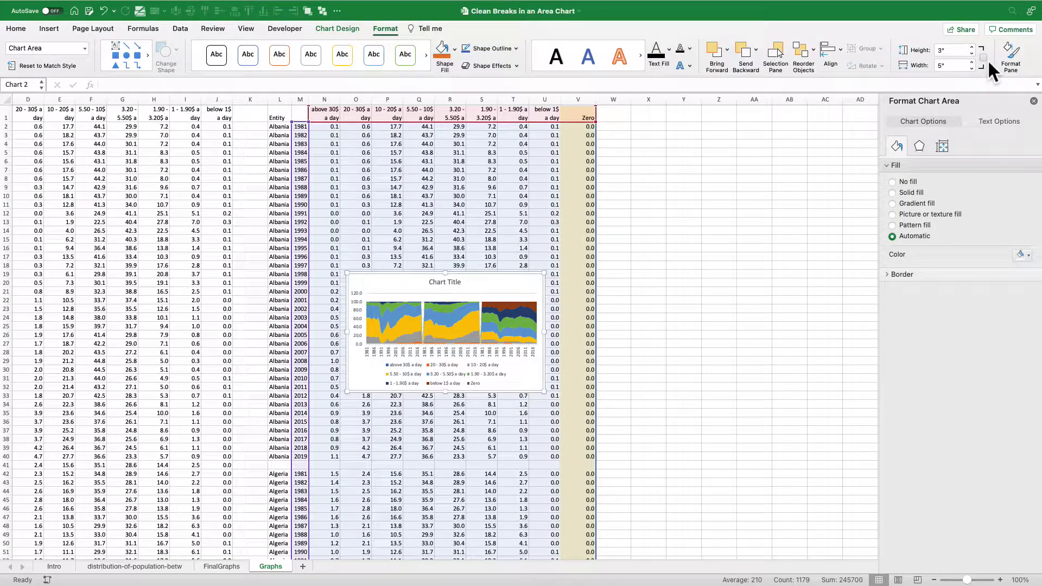
pyautogui.click(939, 50)
pyautogui.write('5')
pyautogui.press('Return')
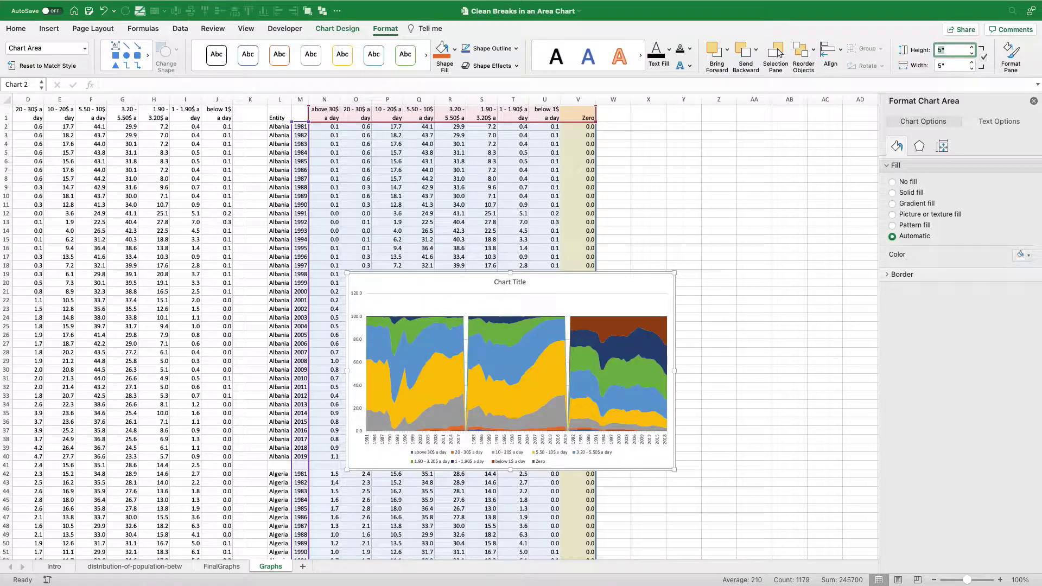
pyautogui.moveTo(433, 275); pyautogui.dragTo(361, 169)
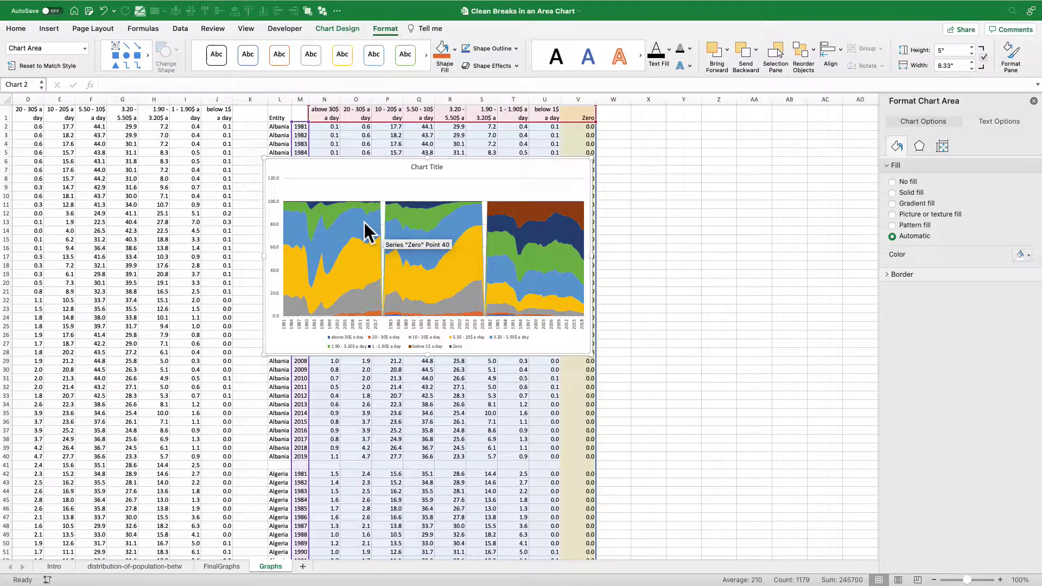
pyautogui.click(335, 253)
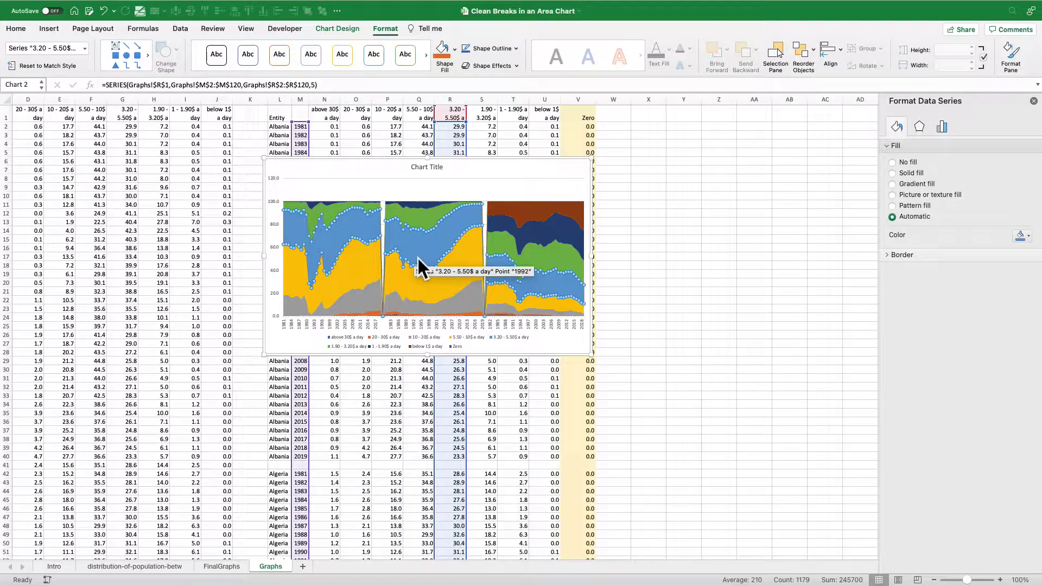
pyautogui.click(500, 217)
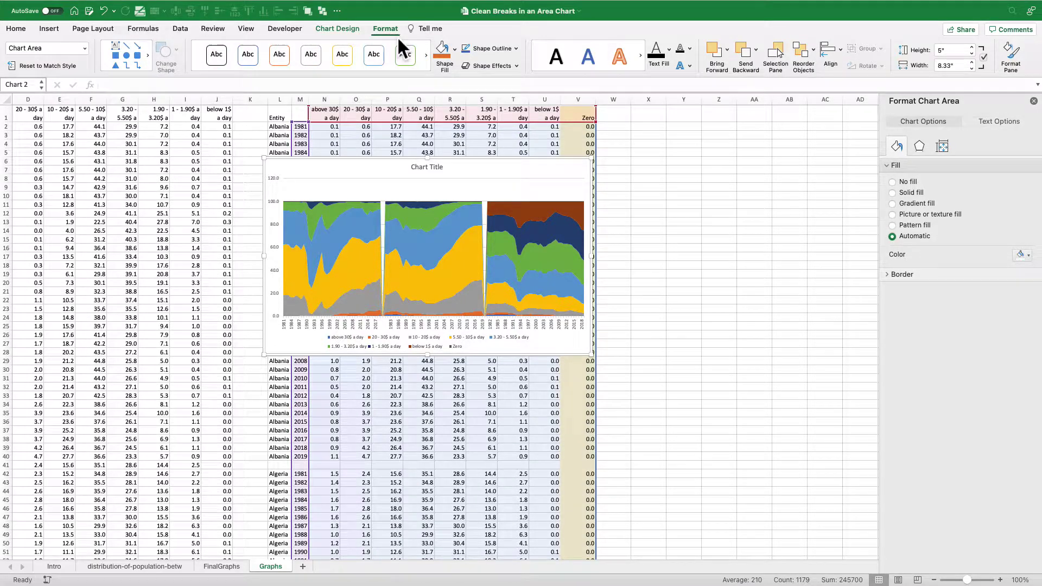
# - Select the Zero series, then enter 100 in cell V2
pyautogui.click(85, 48)
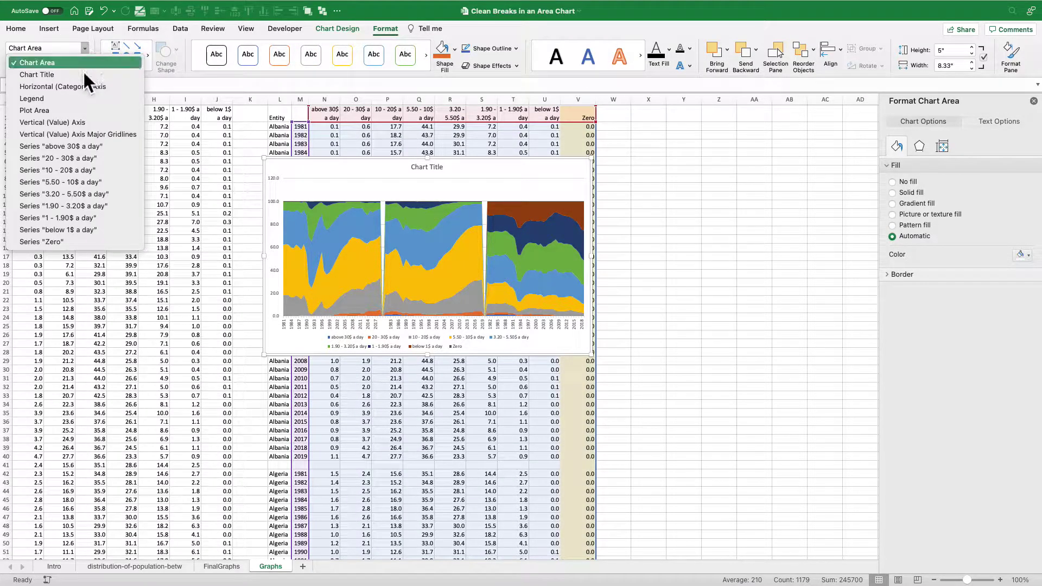
pyautogui.click(53, 242)
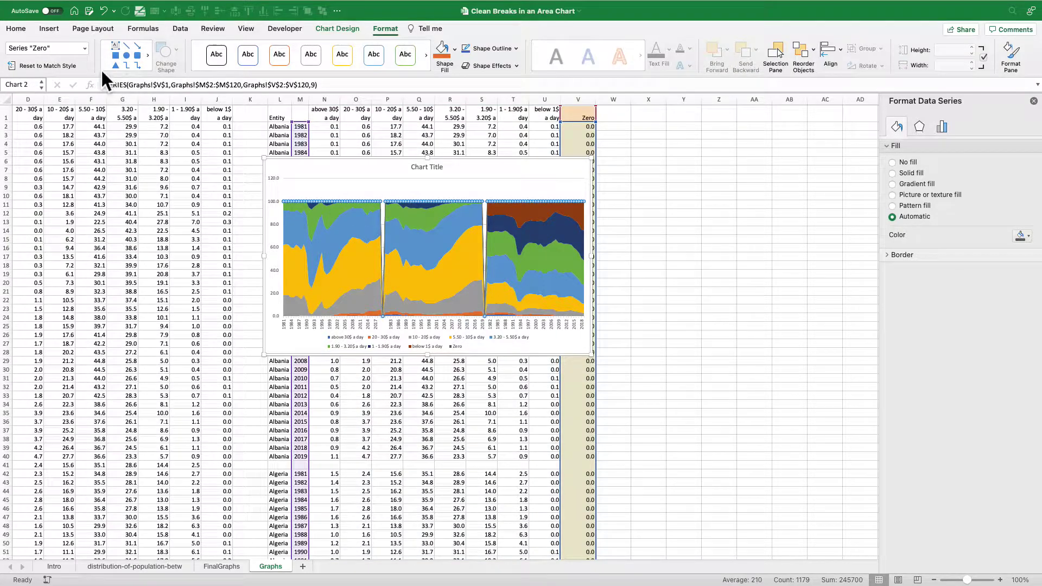
pyautogui.click(531, 169)
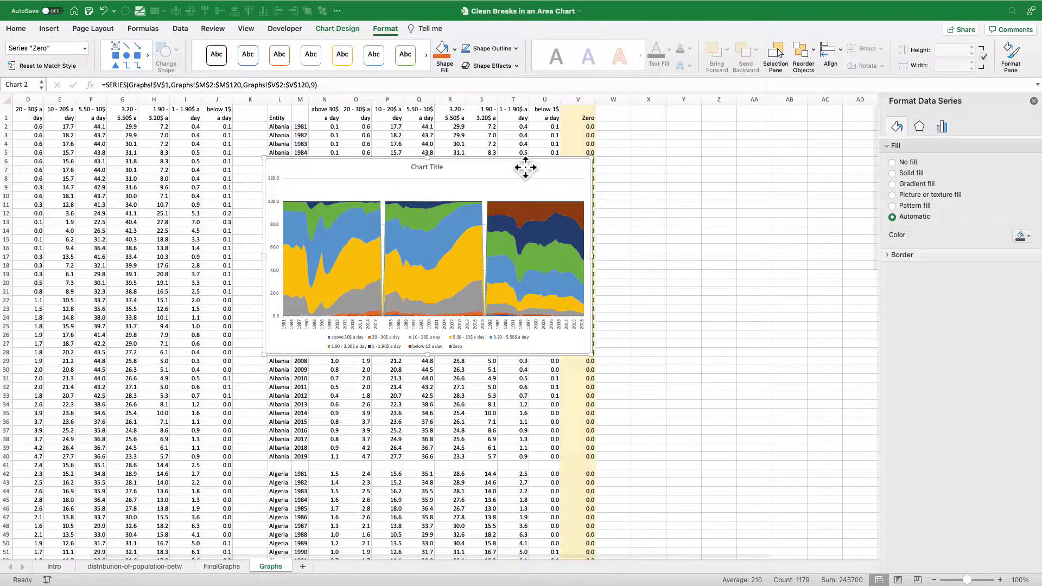
pyautogui.press('Escape')
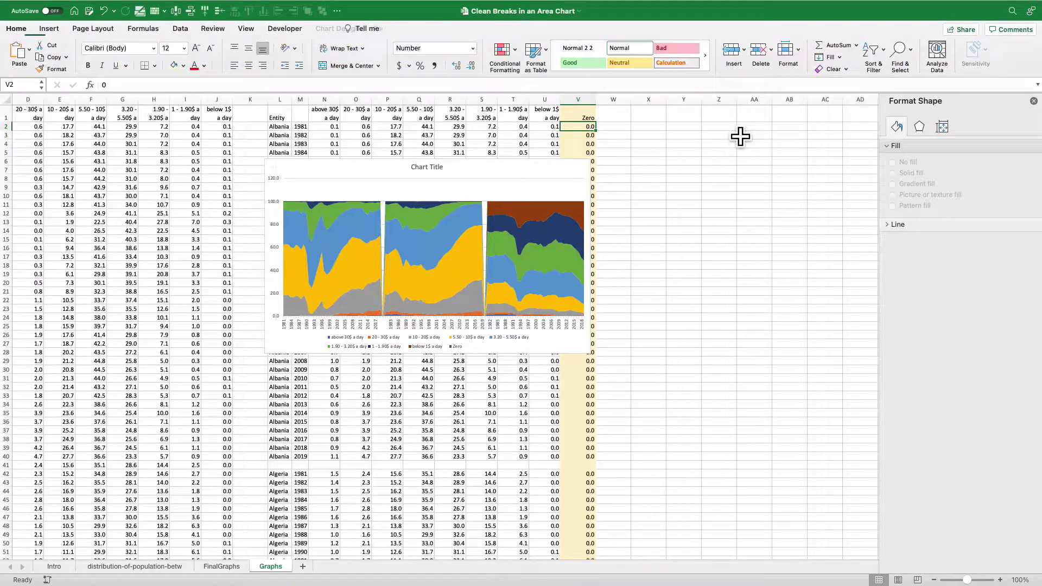
pyautogui.write('100')
pyautogui.press('Return')
# - Copy 100 into the following Zero cells, undoing the stray paste into V40
pyautogui.press('Up')
pyautogui.hotkey('ctrl', 'c')
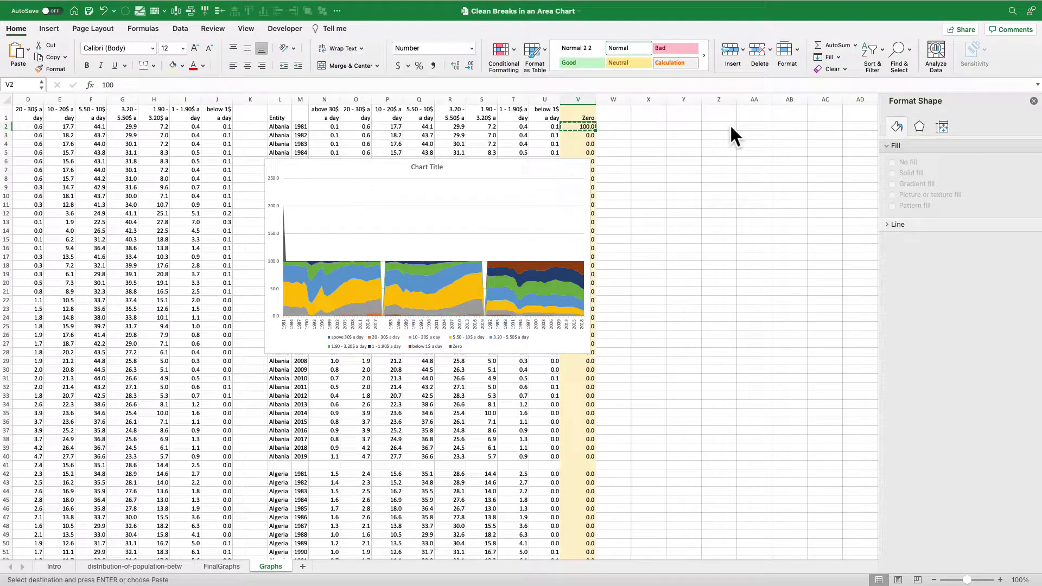
pyautogui.press('Down')
pyautogui.hotkey('ctrl', 'v')
pyautogui.hotkey('ctrl', 'Down')
pyautogui.hotkey('ctrl', 'v')
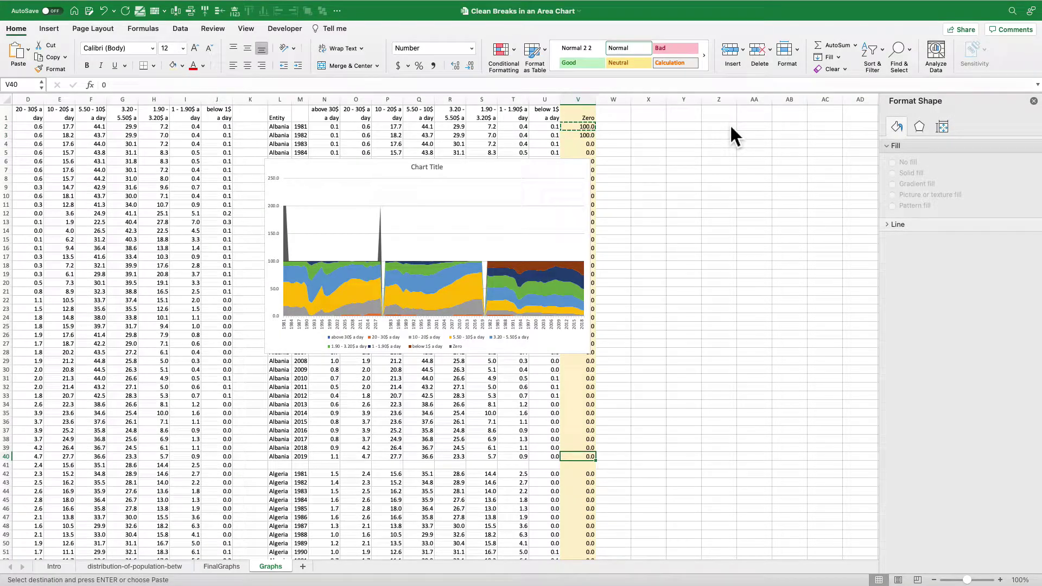
pyautogui.press('Up')
pyautogui.press('Up')
pyautogui.press('Down')
pyautogui.press('Down')
pyautogui.press('Down')
pyautogui.hotkey('ctrl', 'v')
pyautogui.press('Down')
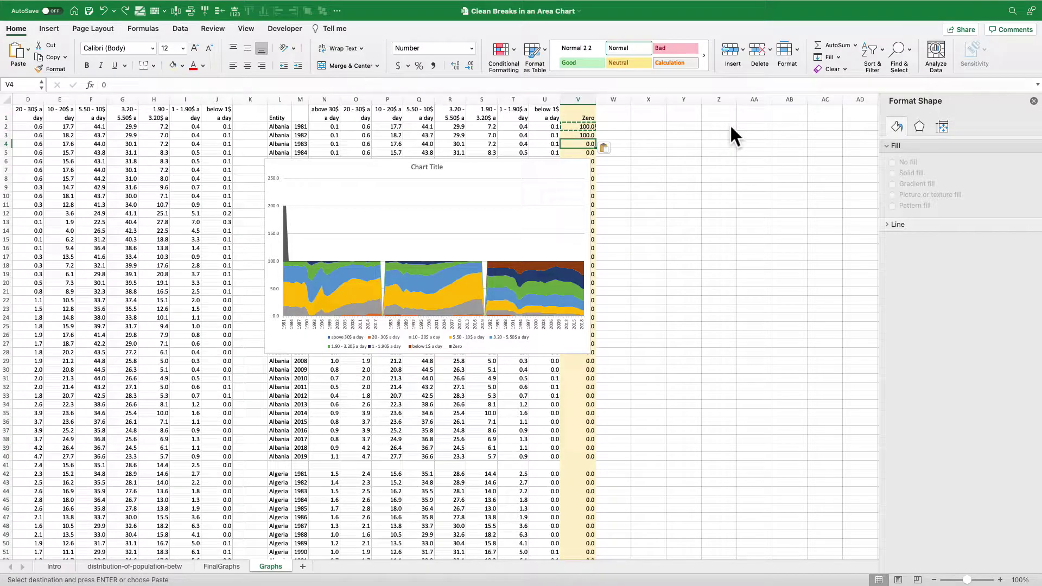
pyautogui.hotkey('ctrl', 'v')
pyautogui.press('Down')
pyautogui.hotkey('ctrl', 'v')
pyautogui.press('Down')
pyautogui.hotkey('ctrl', 'Down')
pyautogui.hotkey('ctrl', 'v')
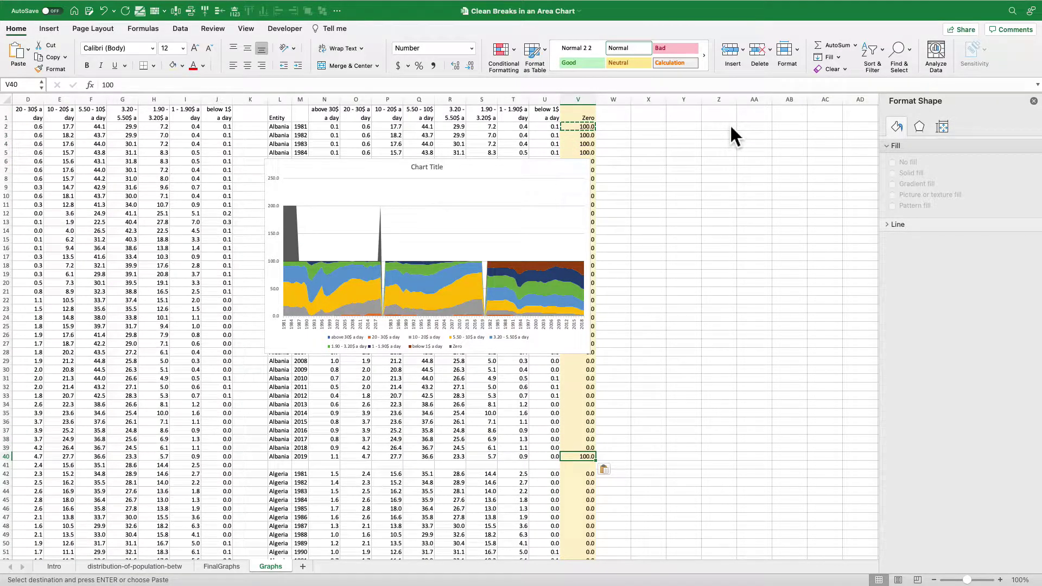
pyautogui.hotkey('ctrl', 'z')
pyautogui.click(292, 226)
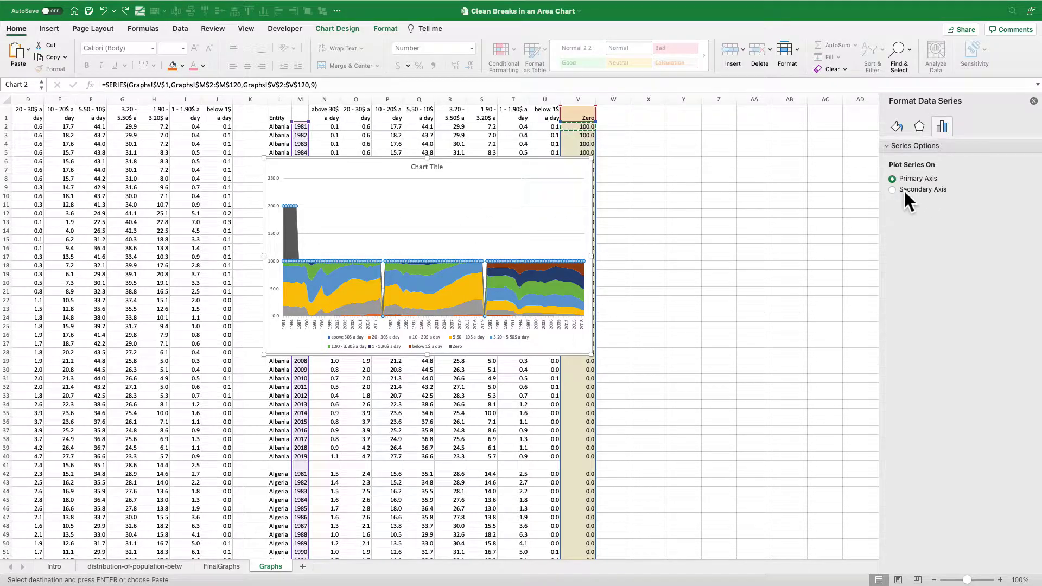
# - Plot the Zero series on the secondary axis with a solid white fill
pyautogui.moveTo(591, 163); pyautogui.dragTo(559, 162)
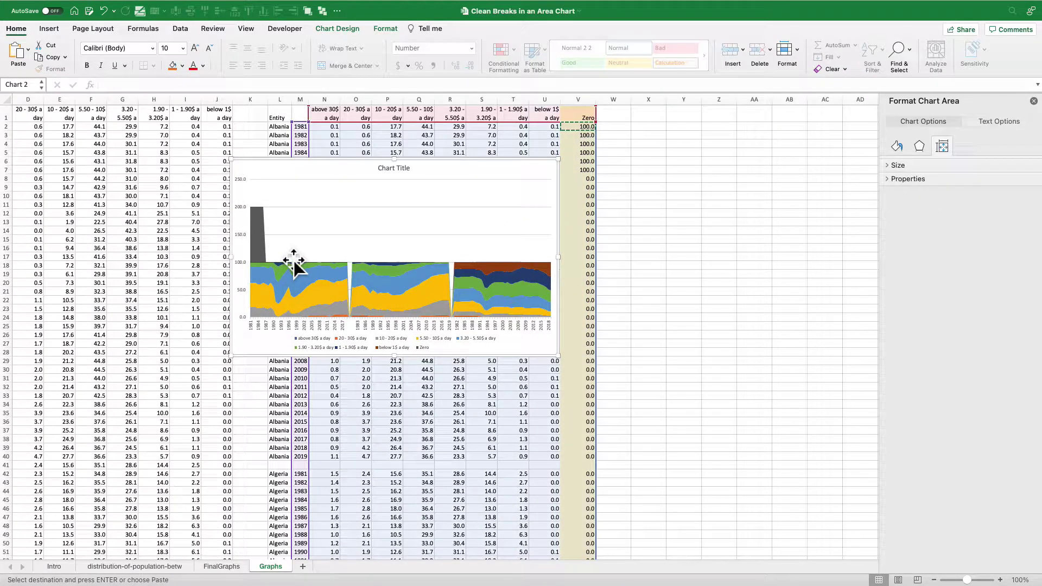
pyautogui.click(267, 262)
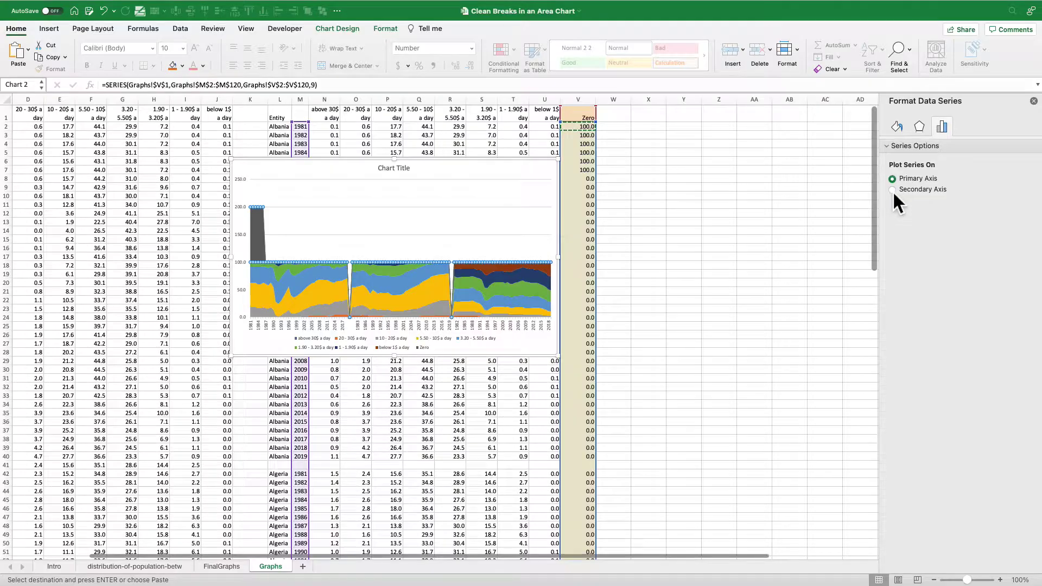
pyautogui.click(892, 190)
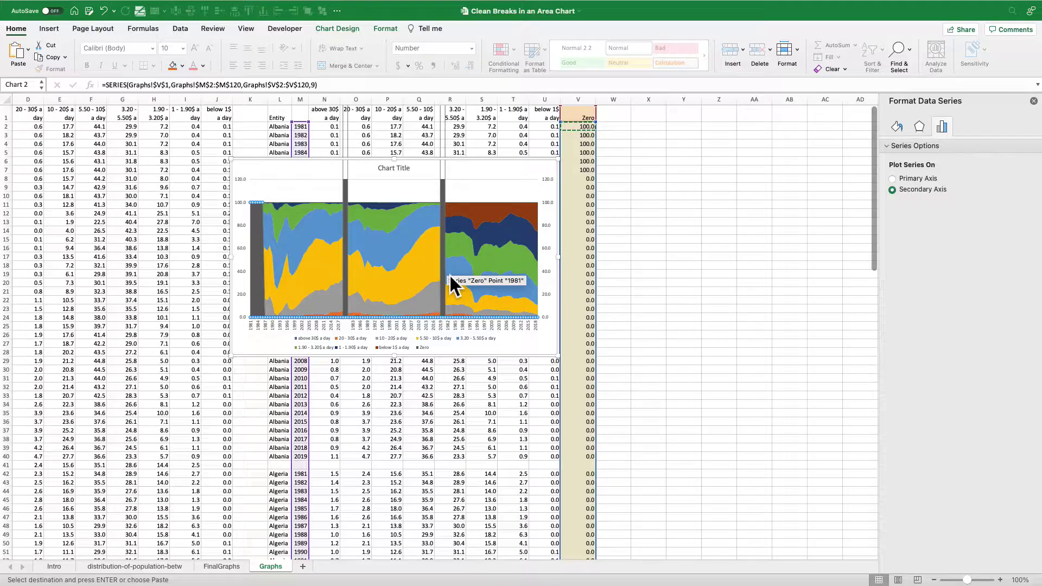
pyautogui.click(897, 133)
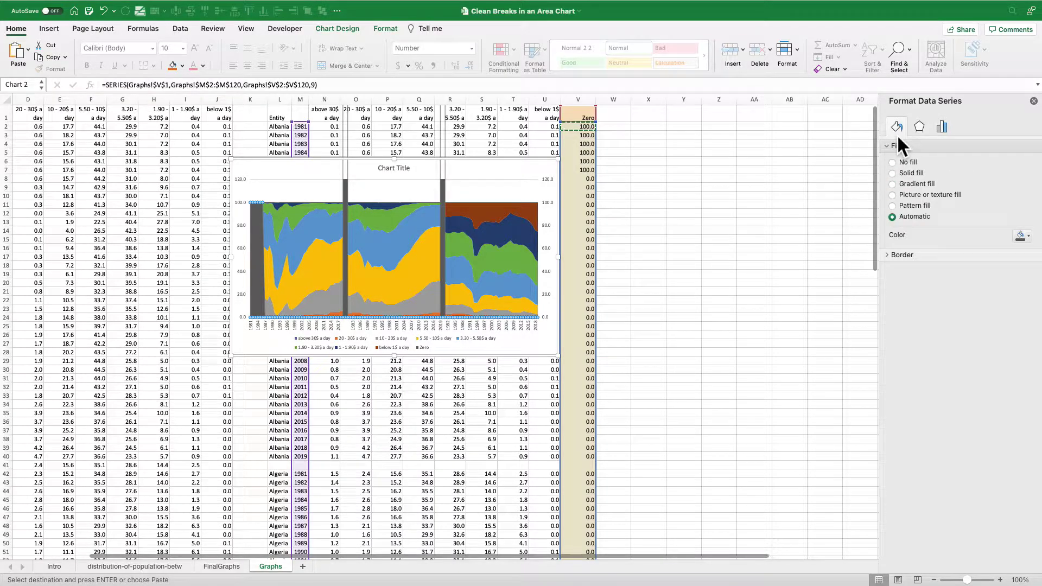
pyautogui.click(902, 173)
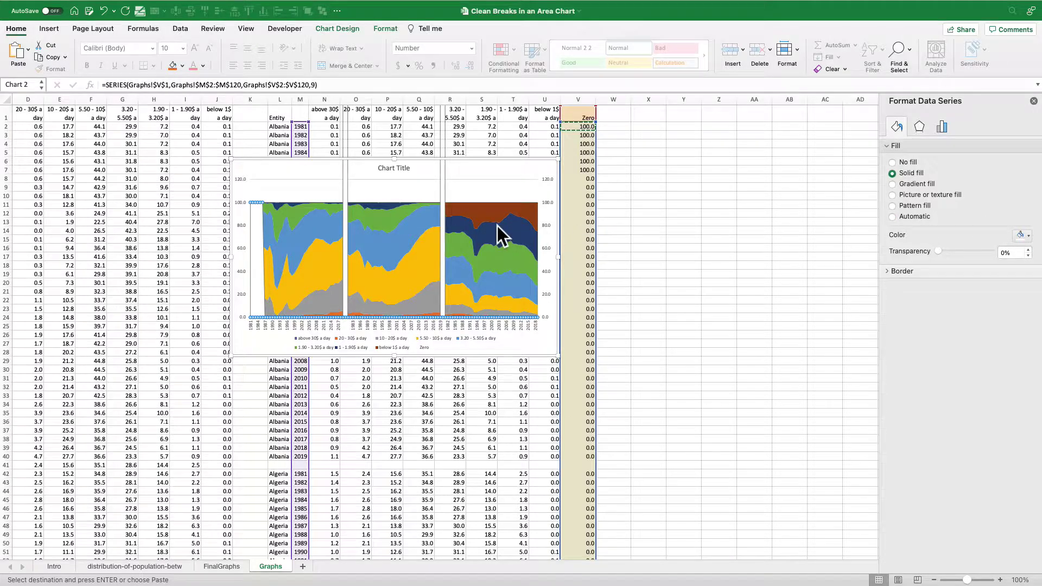
# - Reset cells V2:V7 back to 0 by pasting the 0 from V8
pyautogui.click(590, 179)
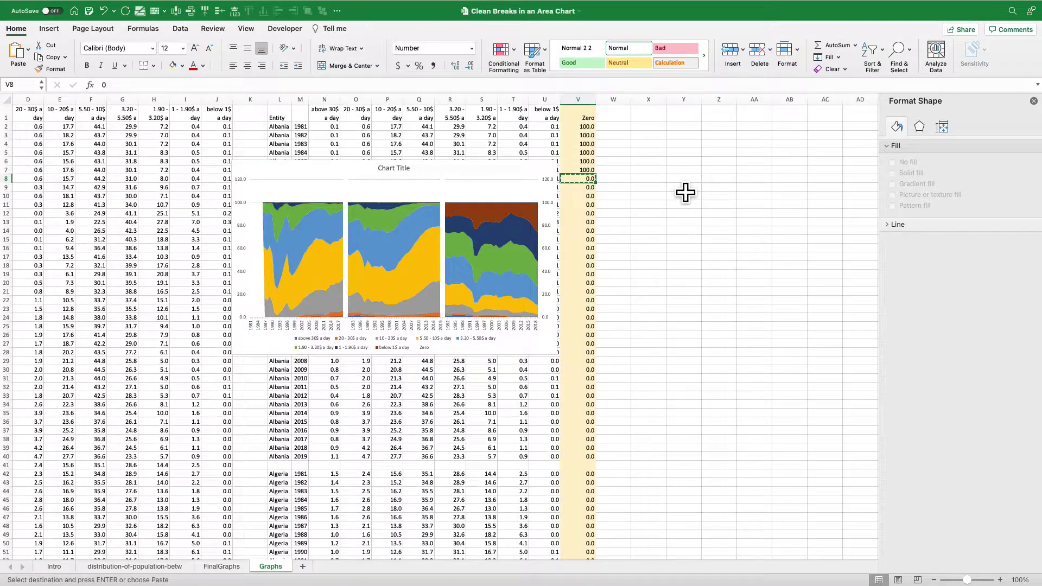
pyautogui.hotkey('shift', 'Up')
pyautogui.hotkey('shift', 'Up')
pyautogui.hotkey('shift', 'Up')
pyautogui.hotkey('shift', 'Up')
pyautogui.hotkey('shift', 'Up')
pyautogui.hotkey('shift', 'Up')
pyautogui.press('super+v')
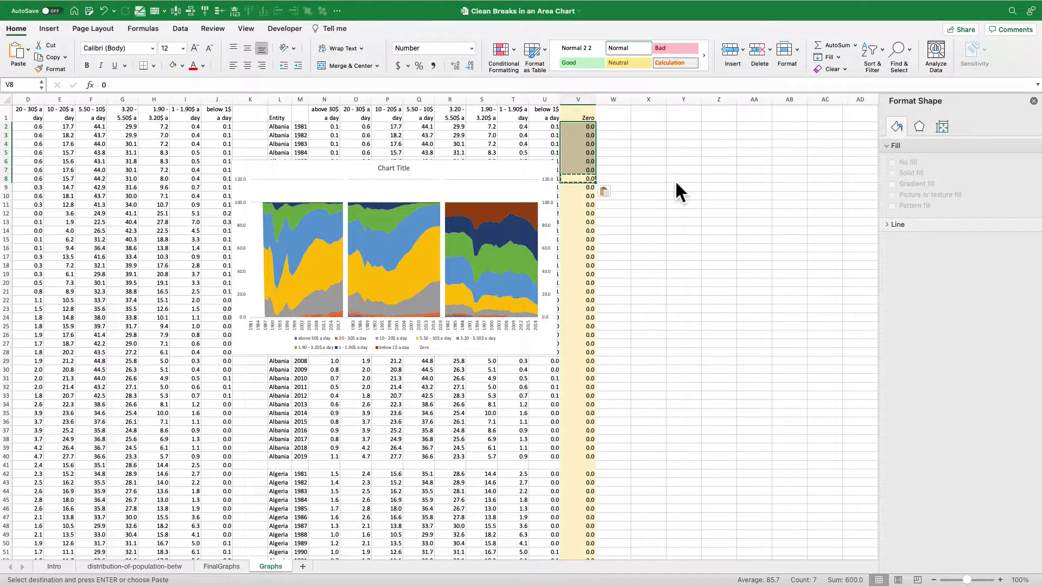
pyautogui.click(347, 243)
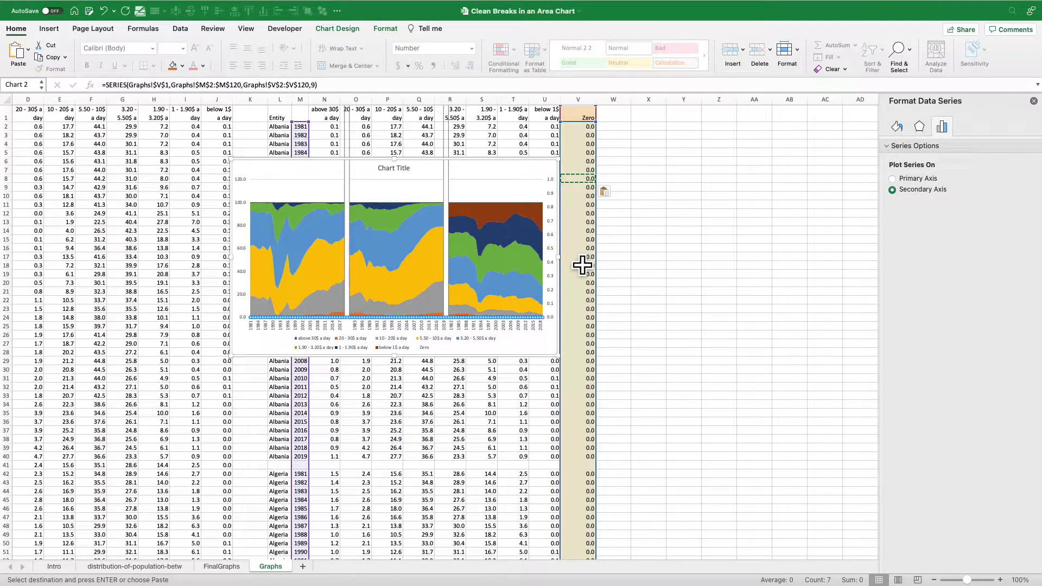
# - Set the primary vertical axis maximum bound to 100
pyautogui.click(242, 180)
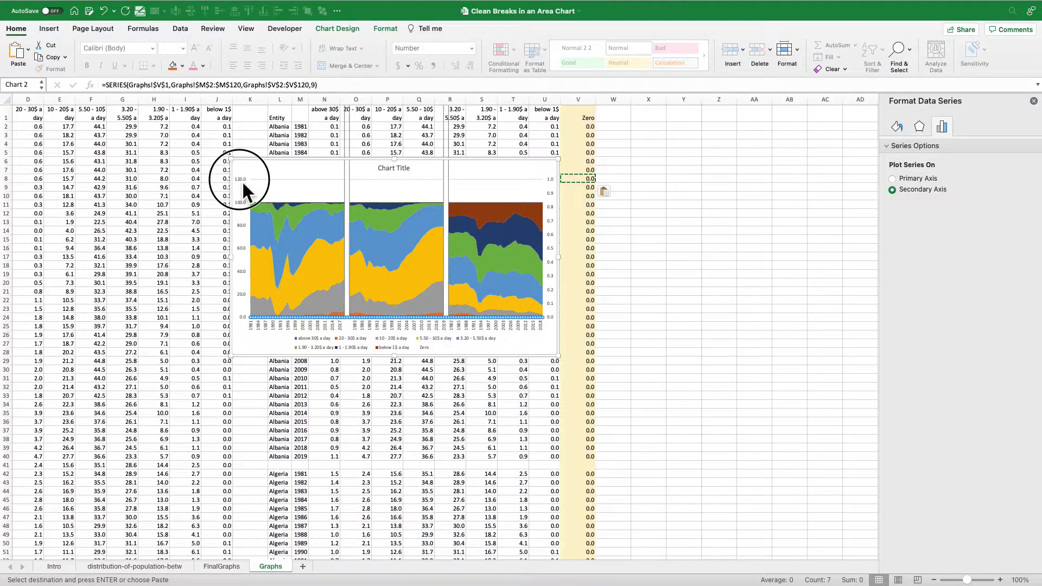
pyautogui.click(964, 146)
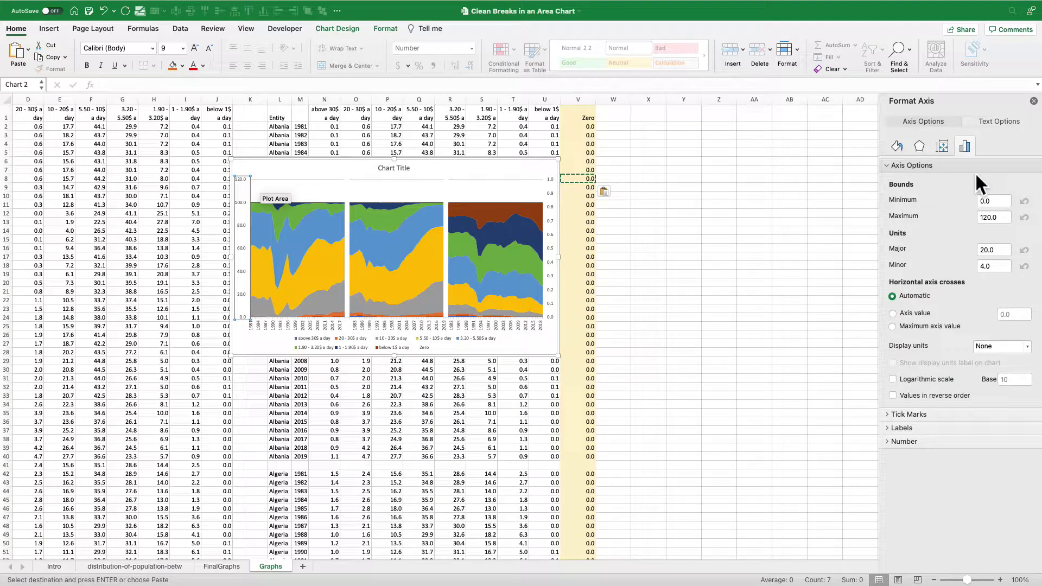
pyautogui.doubleClick(994, 217)
pyautogui.write('100')
pyautogui.press('Return')
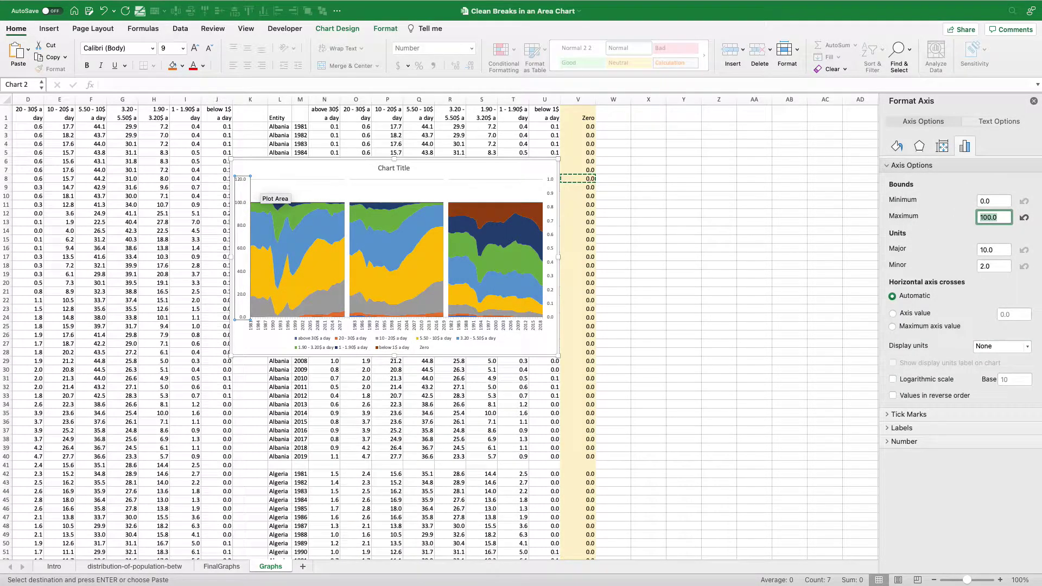
# - Set the secondary axis label position to None to hide its scale
pyautogui.click(552, 206)
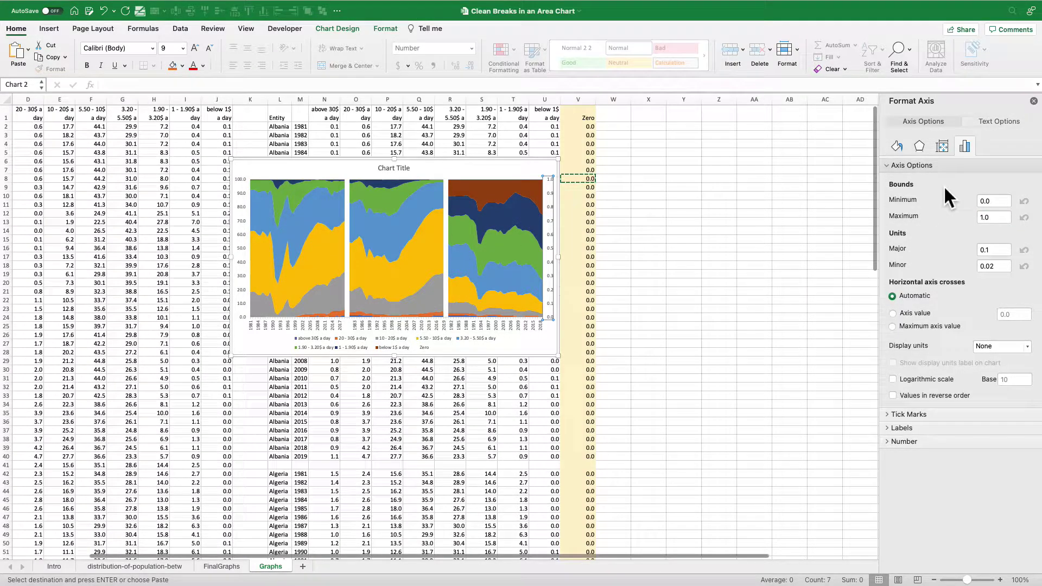
pyautogui.click(908, 428)
pyautogui.click(994, 449)
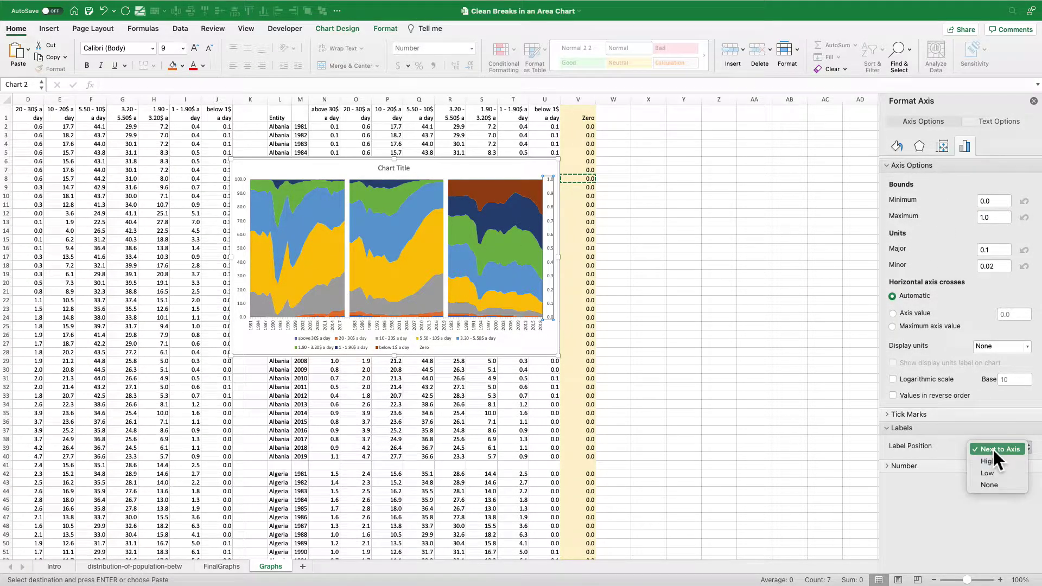
pyautogui.click(998, 485)
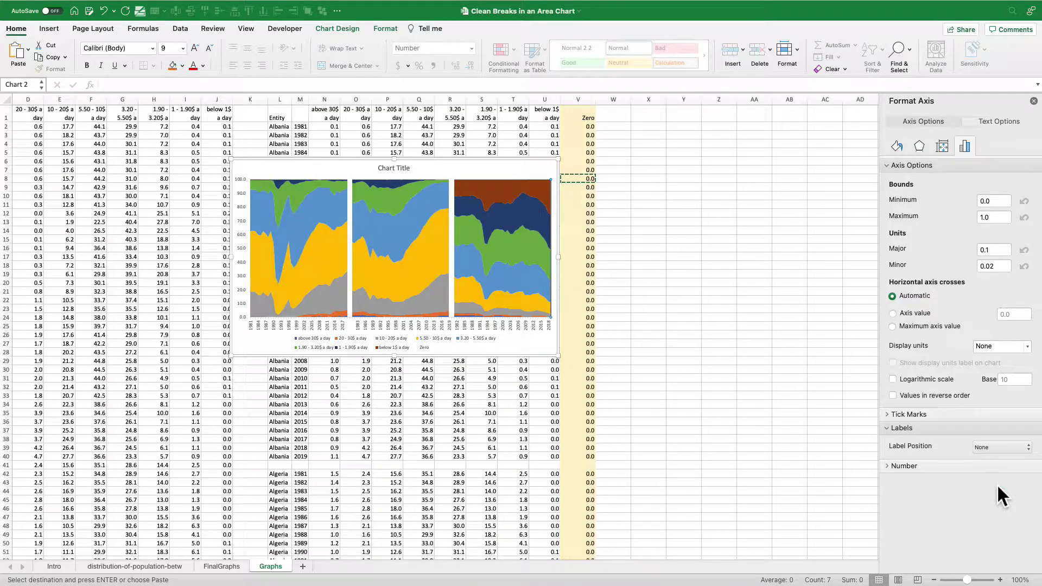
pyautogui.click(484, 170)
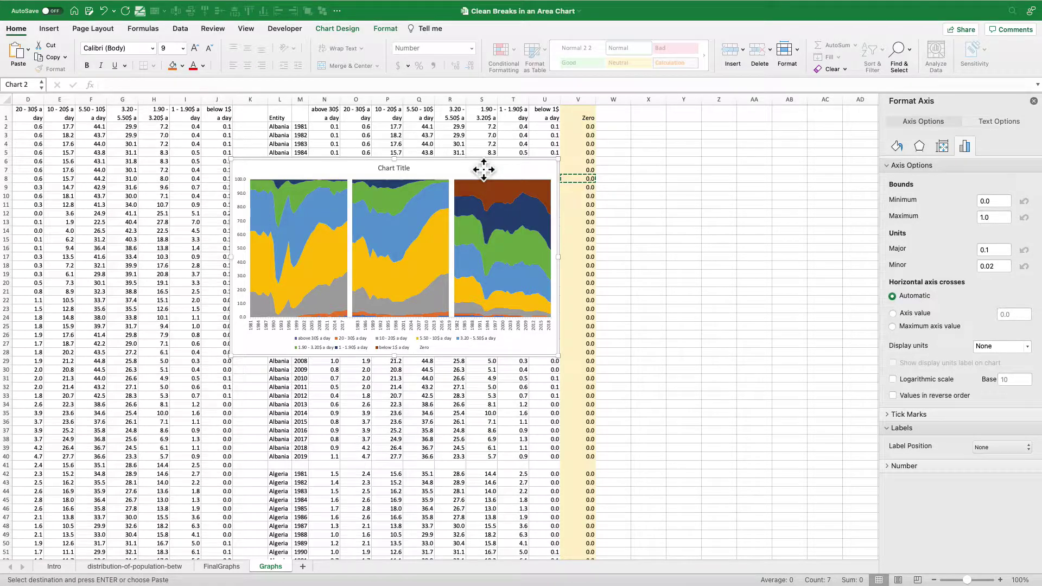
# - Move the chart up and right over the data, then select the Zero column V
pyautogui.moveTo(483, 169); pyautogui.dragTo(524, 159)
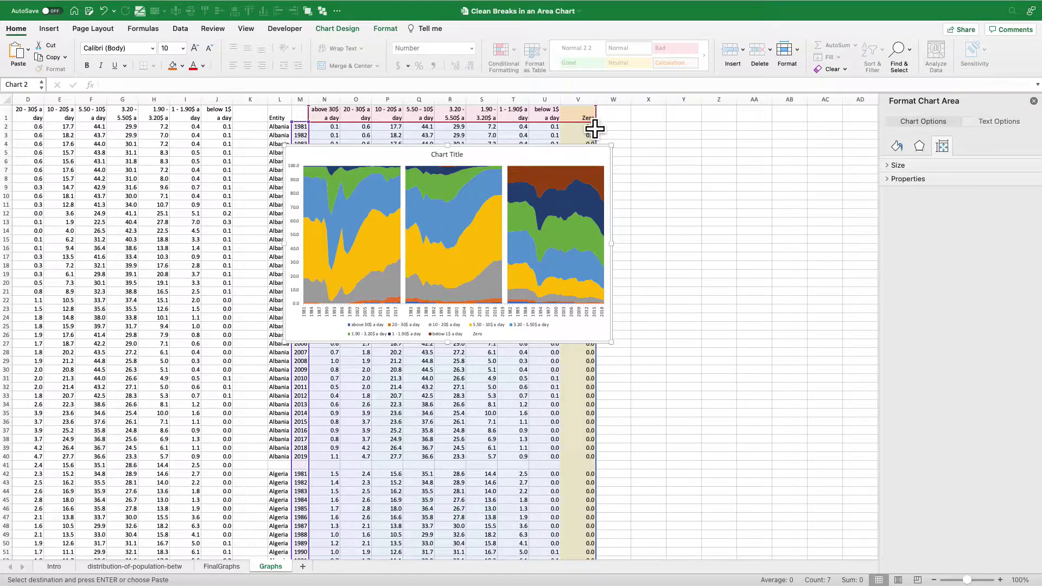
pyautogui.click(594, 124)
pyautogui.hotkey('ctrl', 'space')
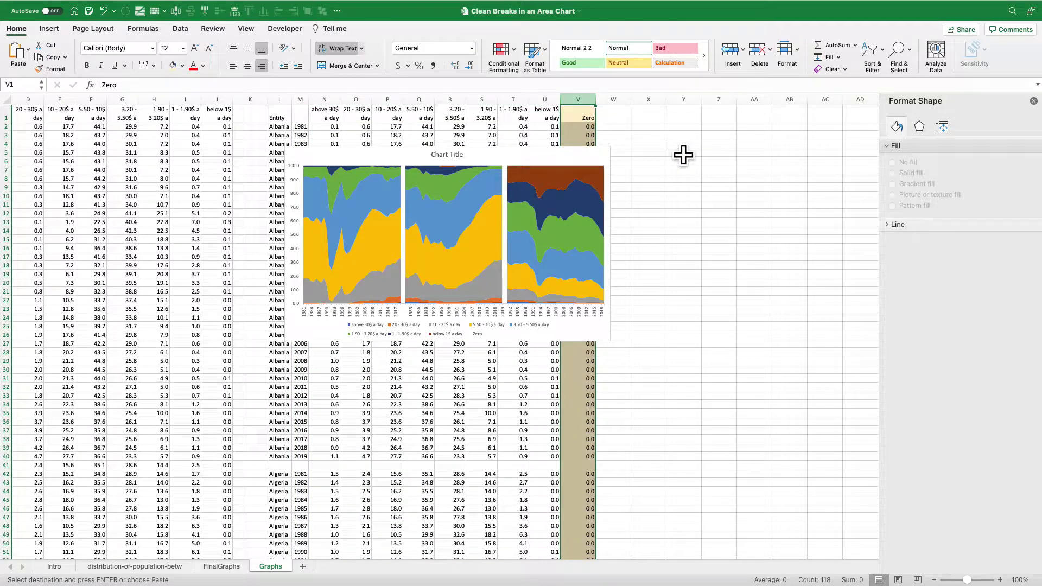